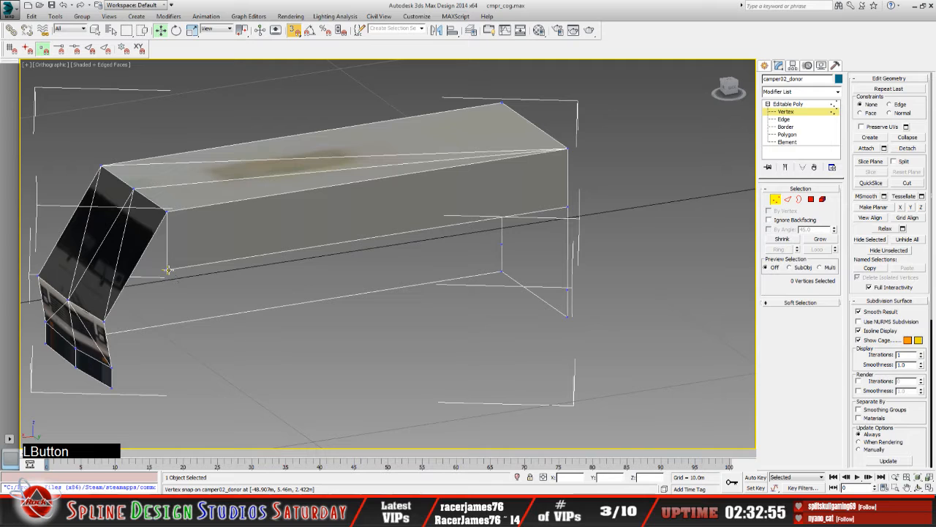
Snap the side panel's lower front vertex onto the windshield's lower corner vertex and copy its Z coordinate
click(167, 269)
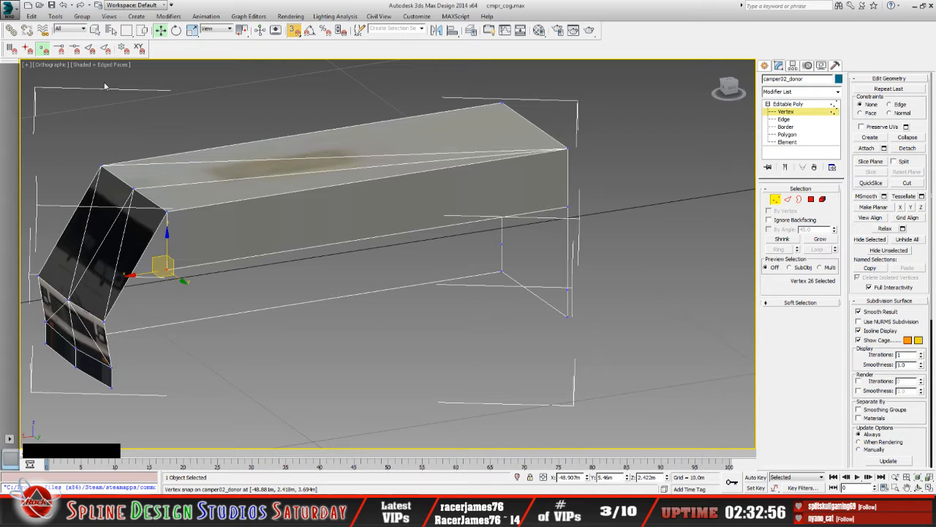
drag(168, 254, 103, 320)
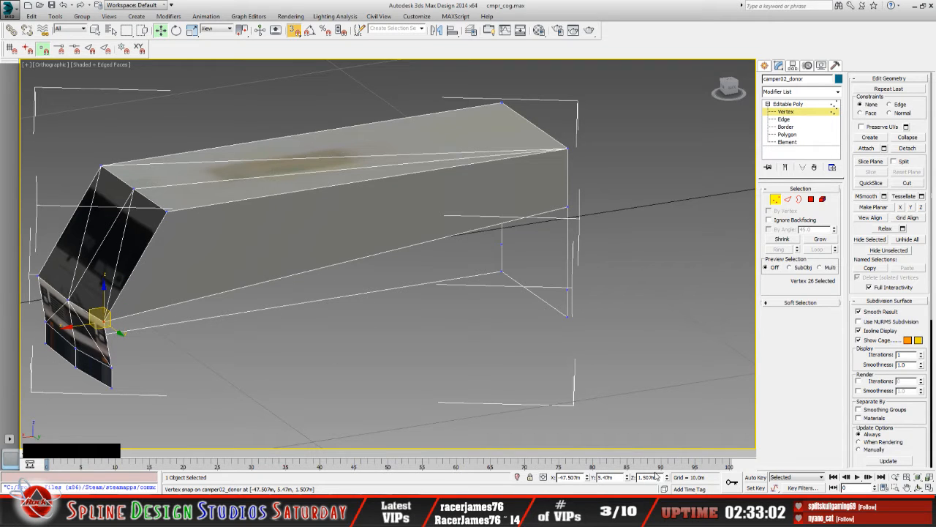
click(655, 477)
key(ctrl+c)
right_click(652, 473)
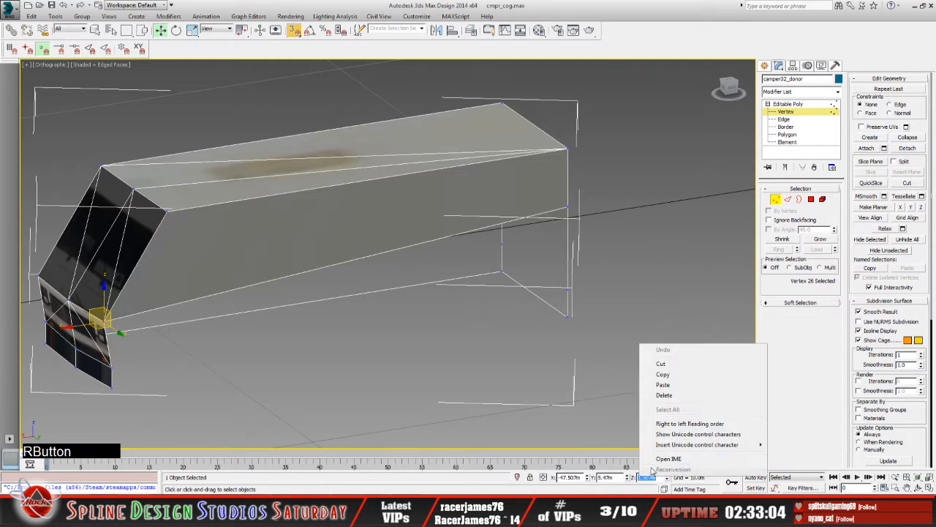
click(663, 384)
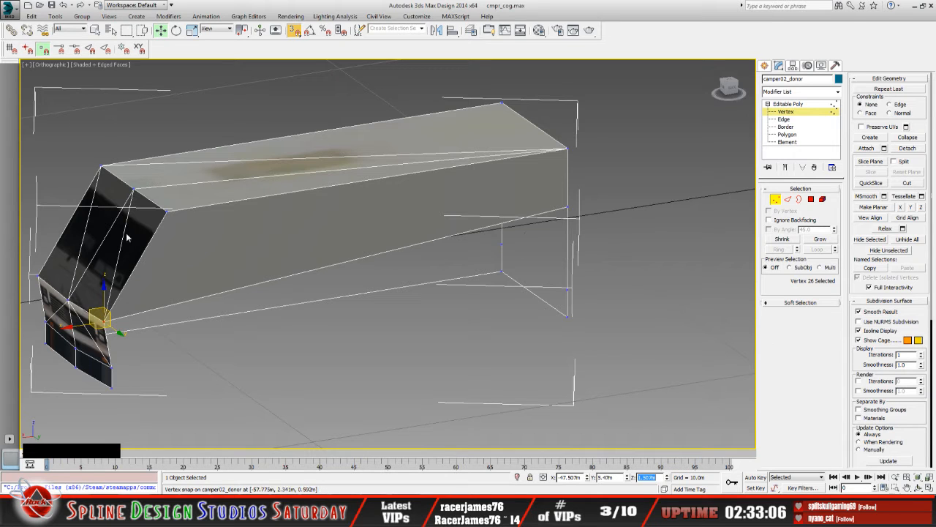
With snapping off, set the side panel's lower rear vertex to the copied Z height of 1.507 m
click(295, 34)
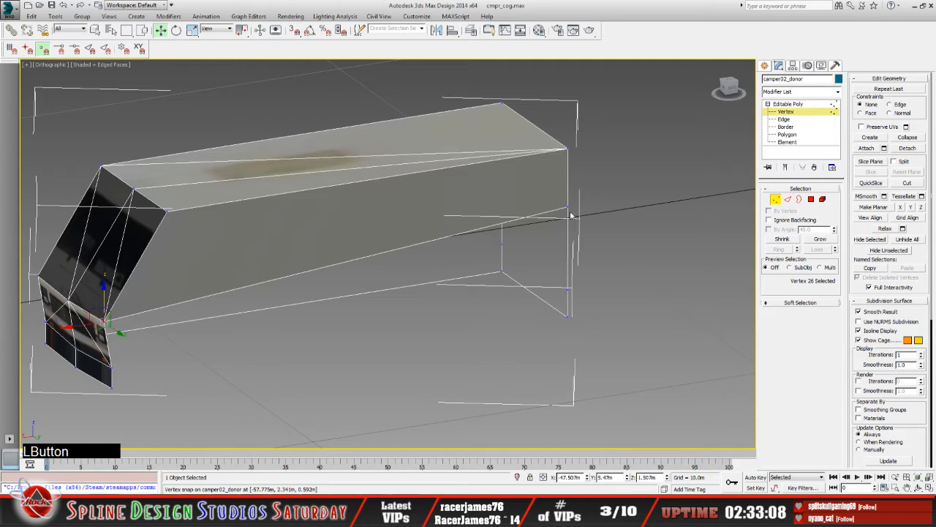
click(570, 211)
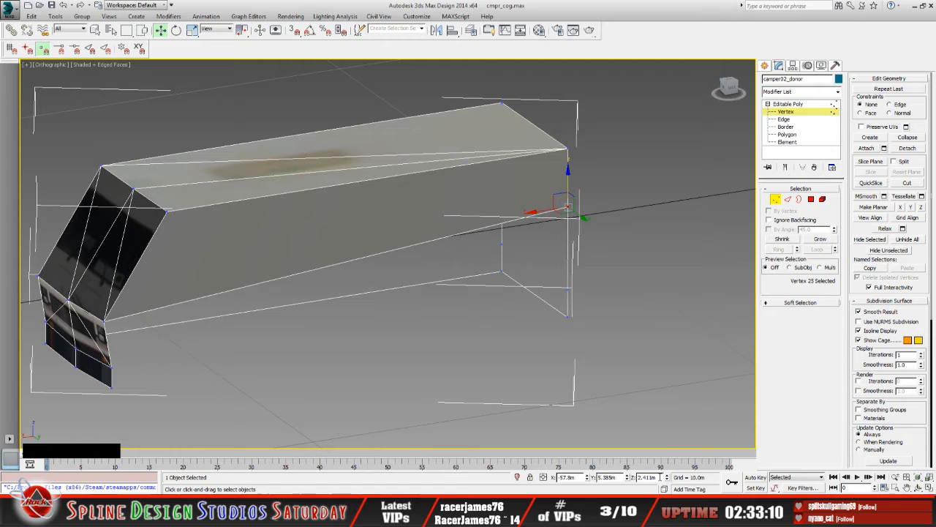
double_click(640, 478)
drag(663, 478, 640, 478)
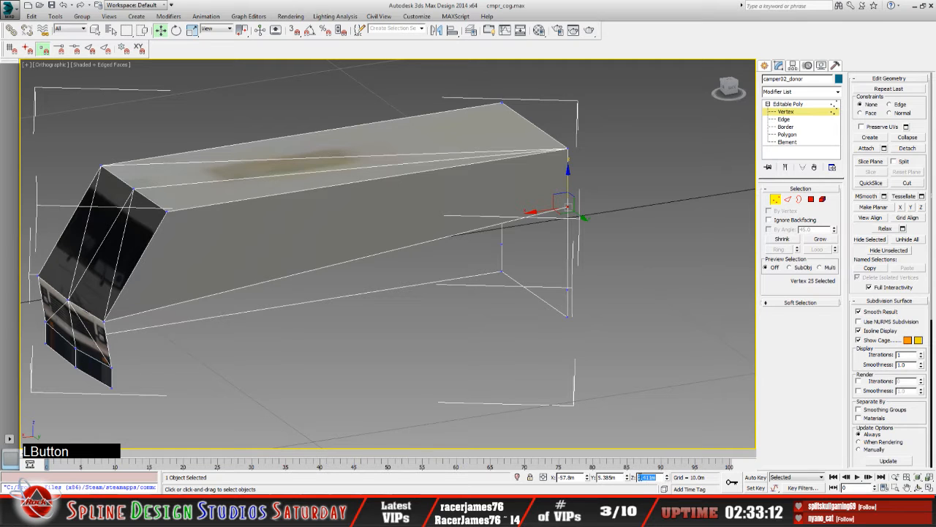
right_click(640, 478)
click(674, 392)
key(Return)
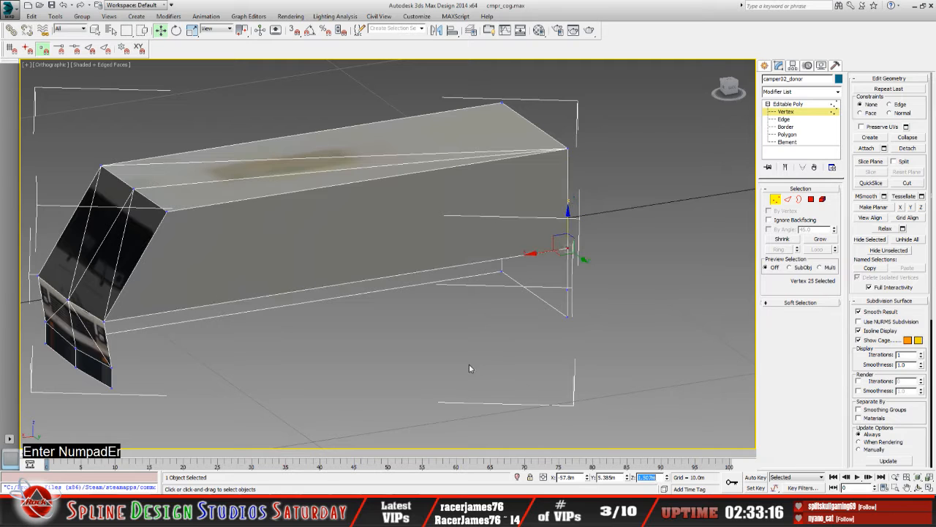
Extrude the side panel's lower edge straight down to a Z height of about 0.735 m
middle_drag(263, 269, 308, 254)
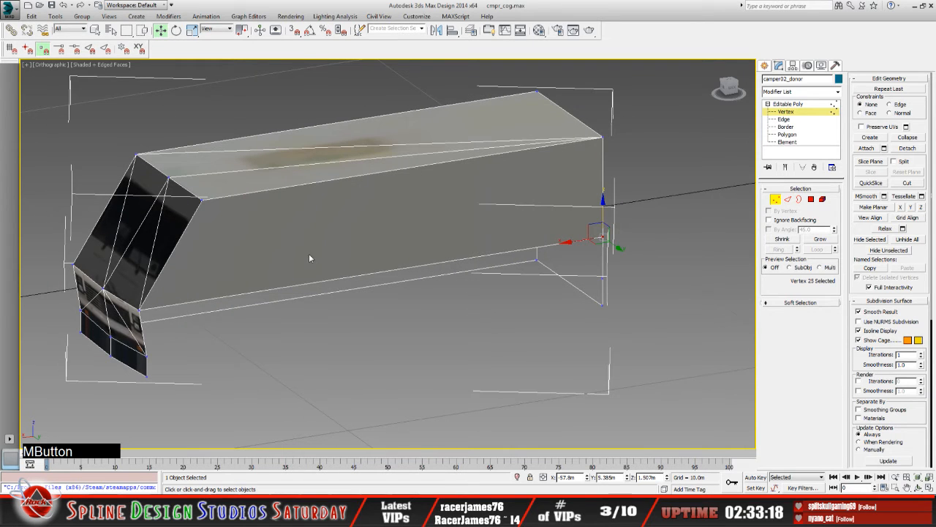
click(784, 119)
click(357, 275)
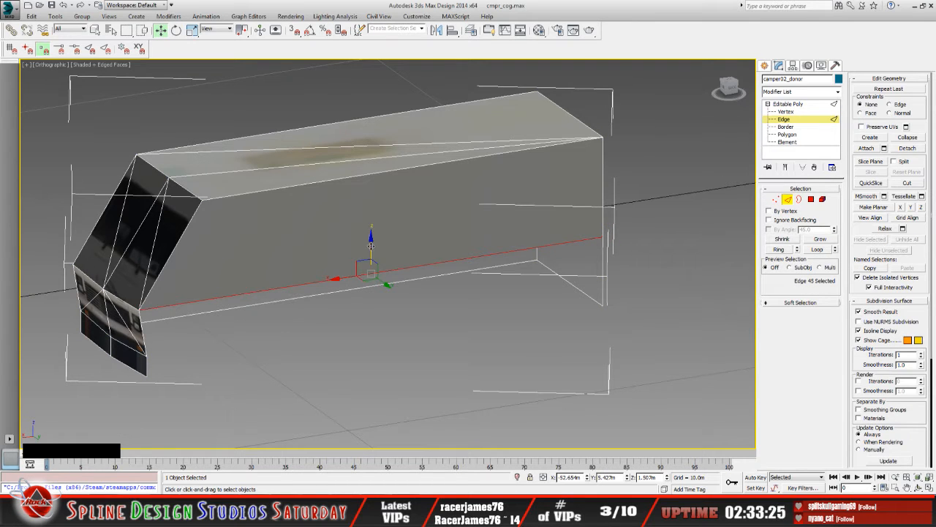
shift+drag(372, 245, 373, 281)
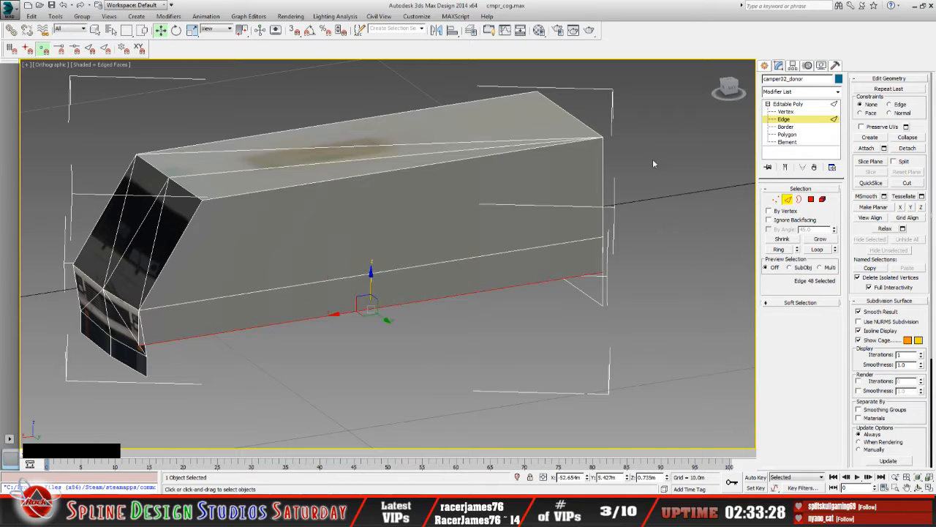
Snap the front vertex of the new lower edge onto the grille's lower corner vertex
key(1)
click(288, 362)
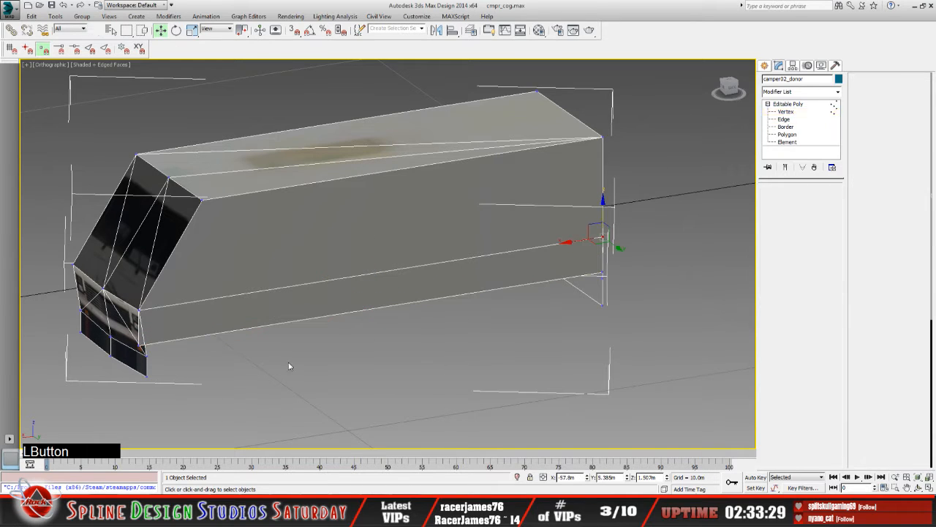
click(139, 343)
click(293, 30)
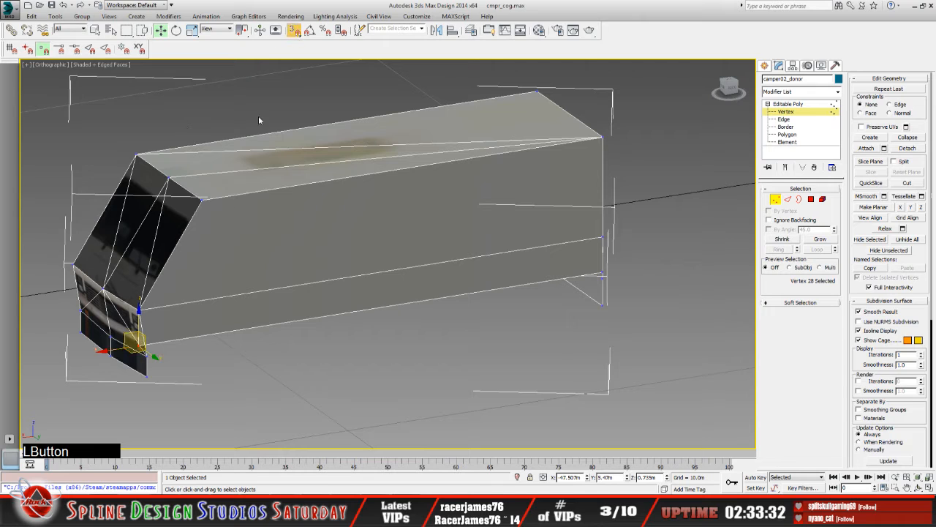
drag(138, 333, 572, 315)
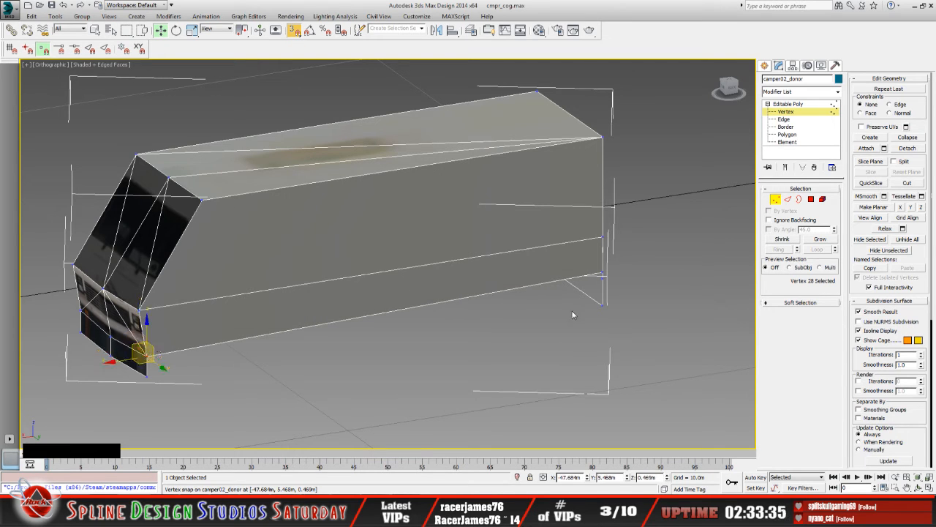
Copy the snapped front vertex's Z height of 0.469 m to the rear vertex of the same edge, with snapping off
click(646, 477)
key(ctrl+c)
right_click(646, 477)
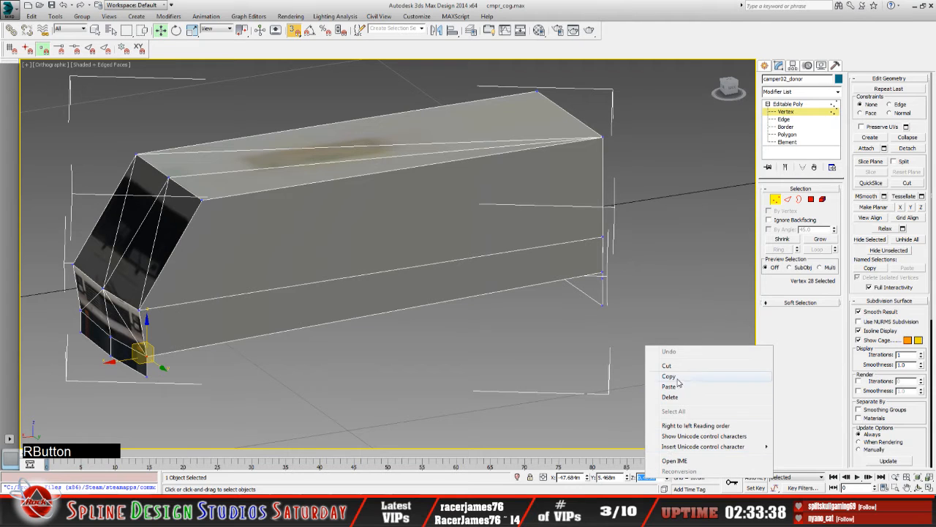
click(658, 368)
click(590, 300)
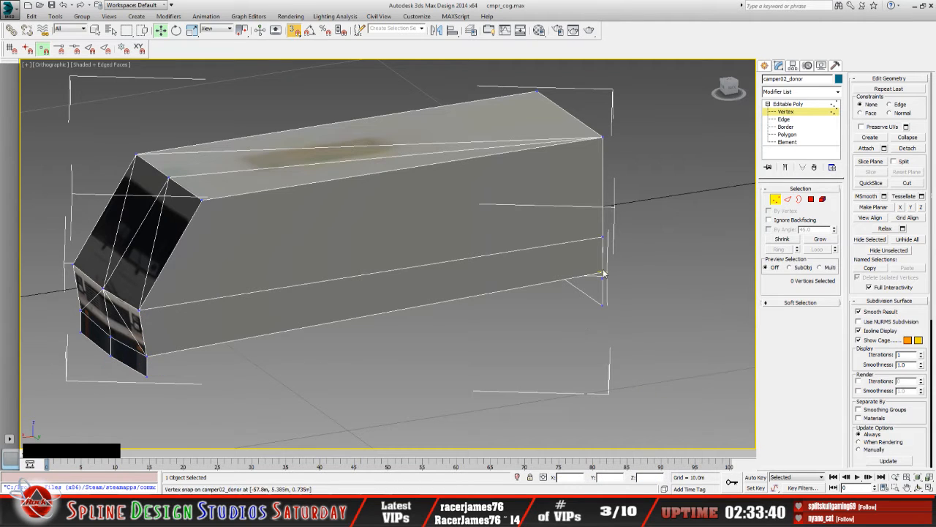
click(293, 29)
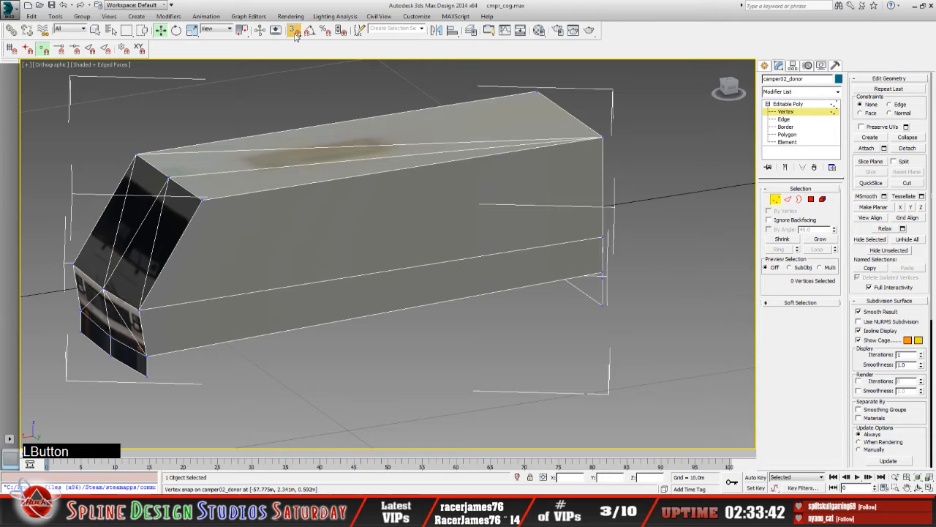
click(601, 275)
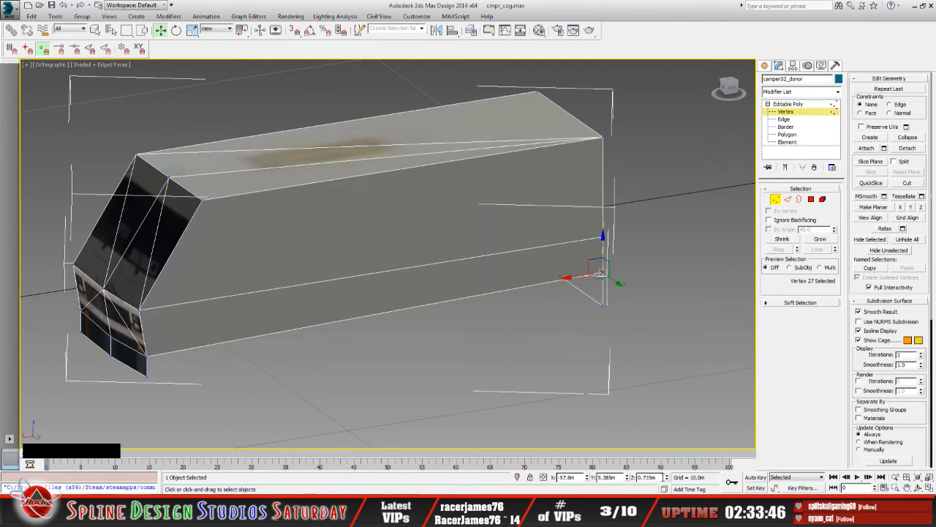
click(648, 477)
right_click(645, 477)
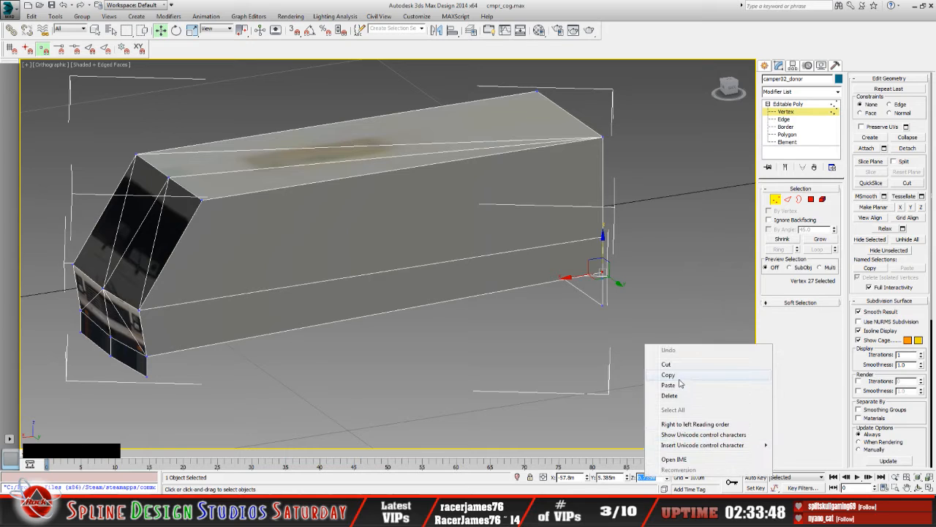
click(678, 385)
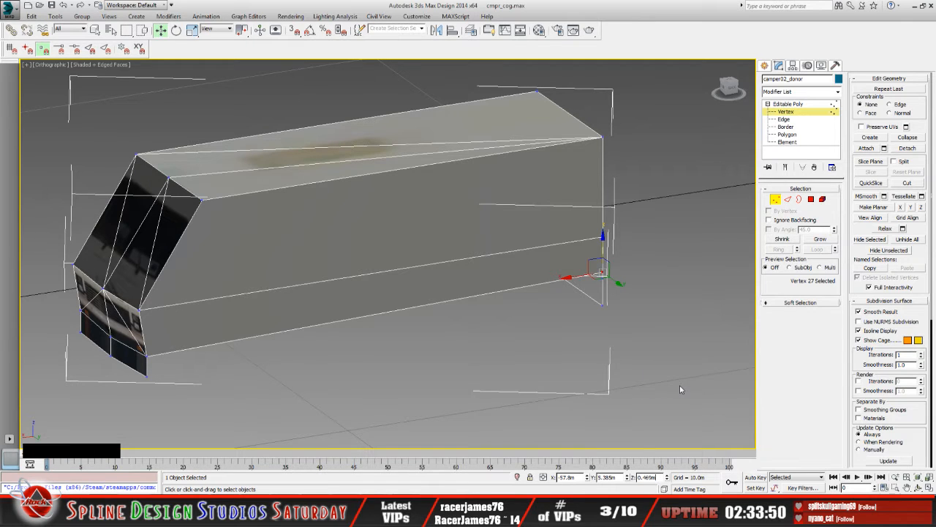
key(KP_Enter)
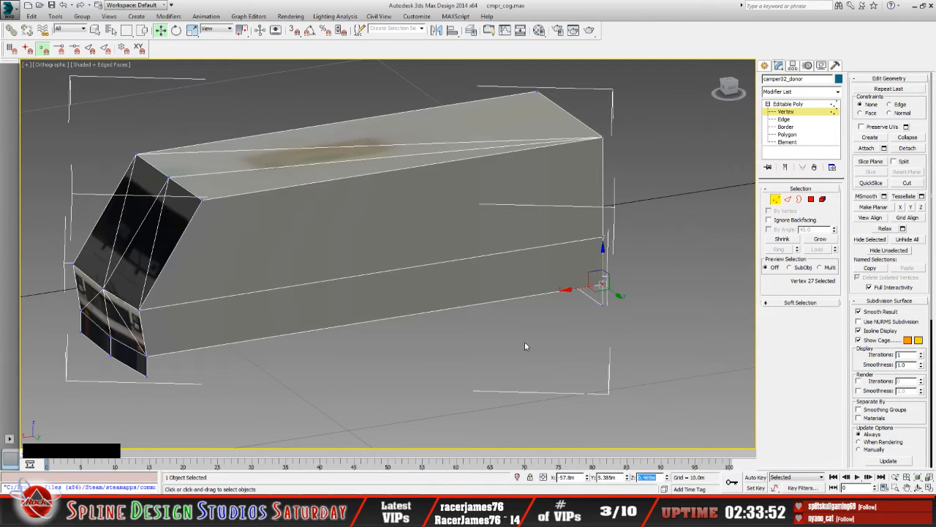
Extrude the side's lowest edge down again to a Z height of about 0.113 m
click(784, 119)
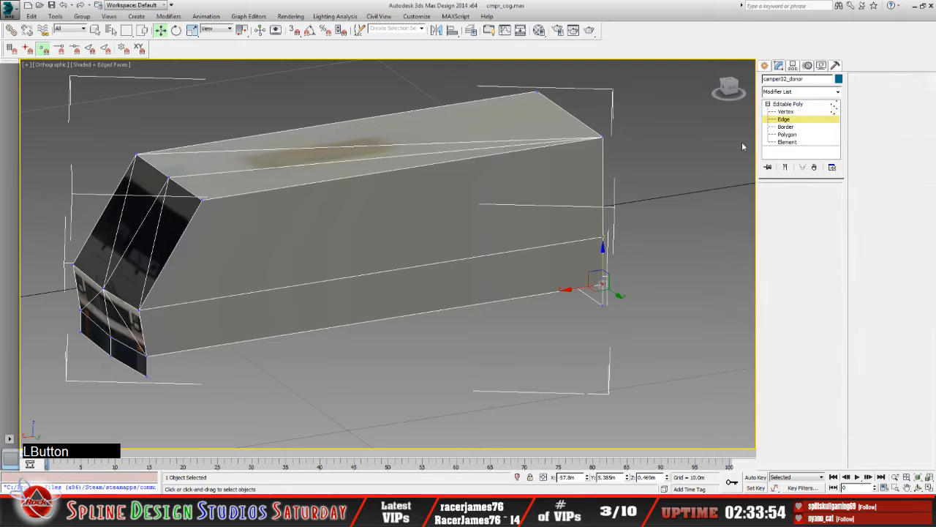
click(299, 331)
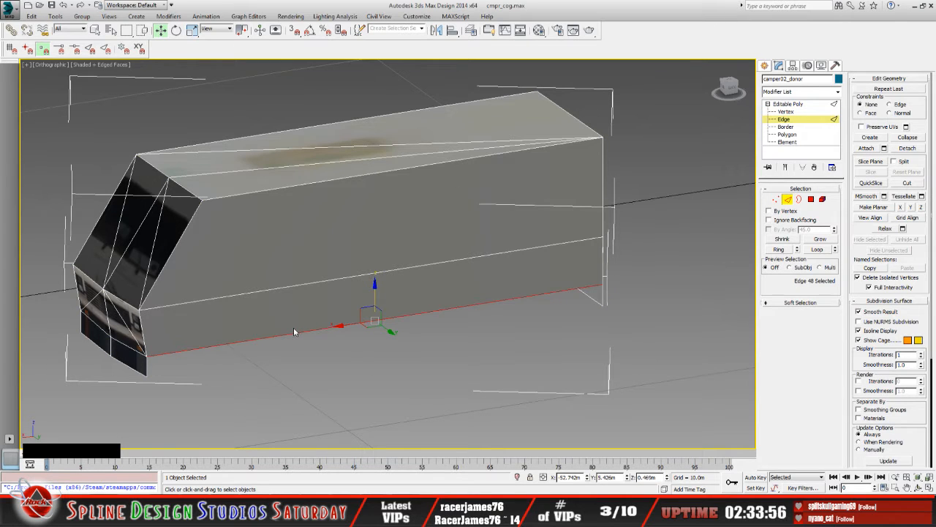
shift+drag(374, 295, 375, 310)
middle_drag(314, 329, 373, 296)
scroll(283, 295, up, 3)
middle_drag(284, 297, 422, 259)
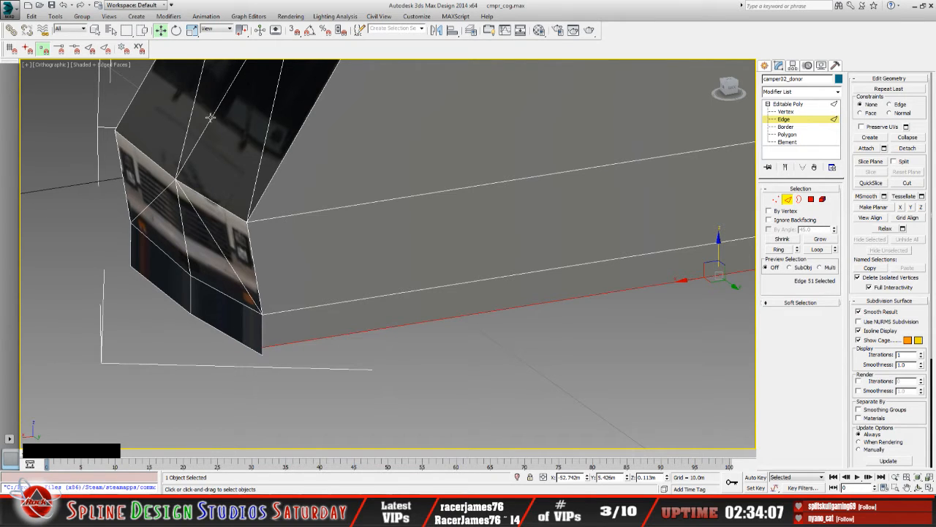
Set the Z coordinate of the bottom edge's front and rear vertices to 0 m
click(293, 30)
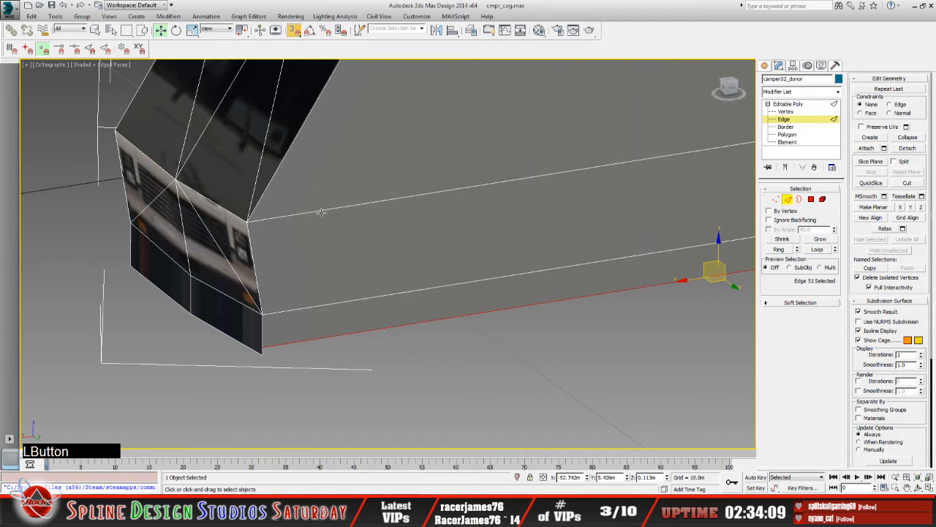
click(293, 32)
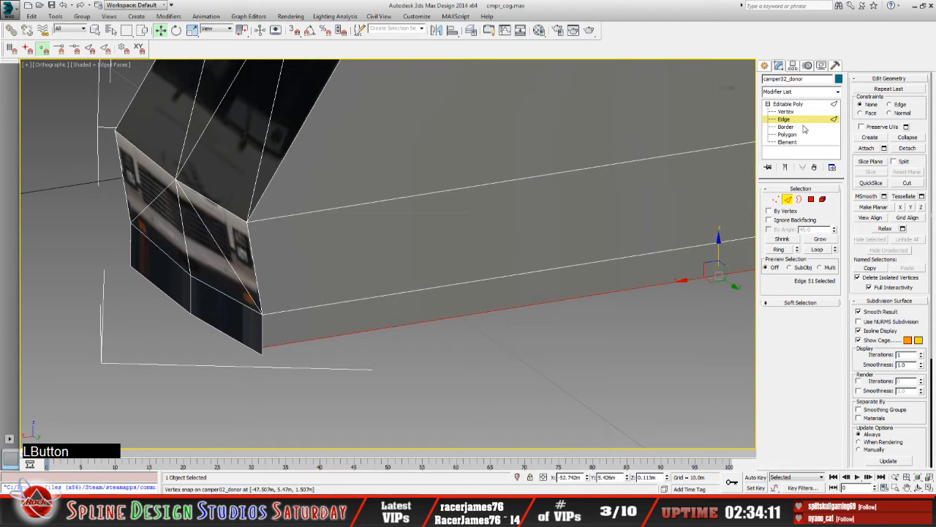
key(1)
click(262, 345)
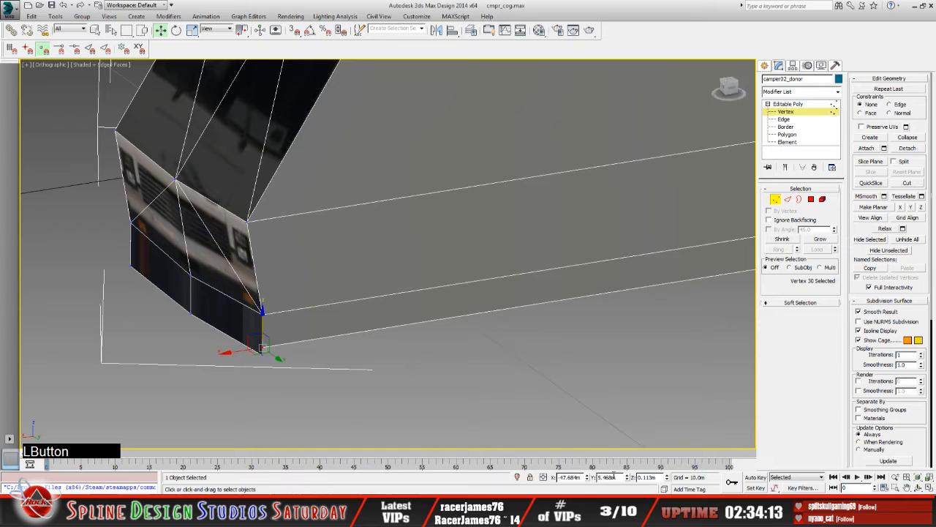
right_click(667, 480)
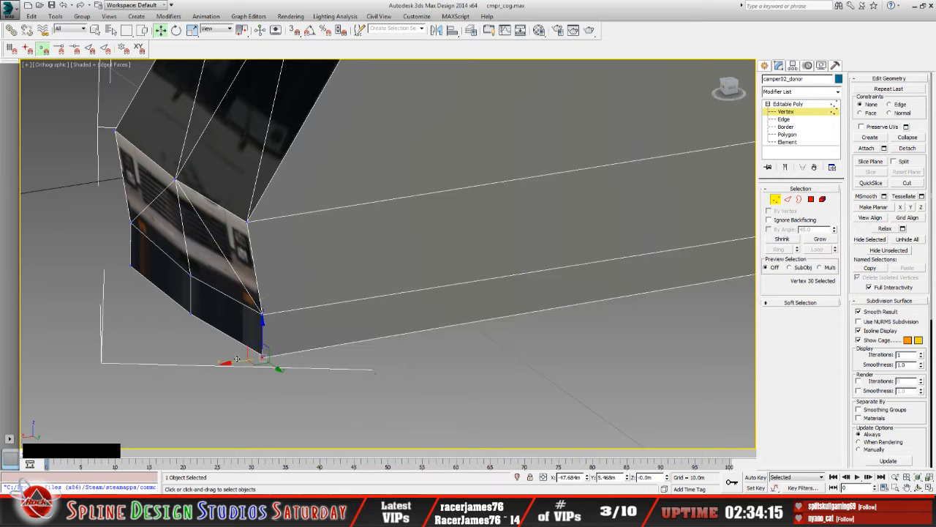
middle_drag(534, 381, 144, 375)
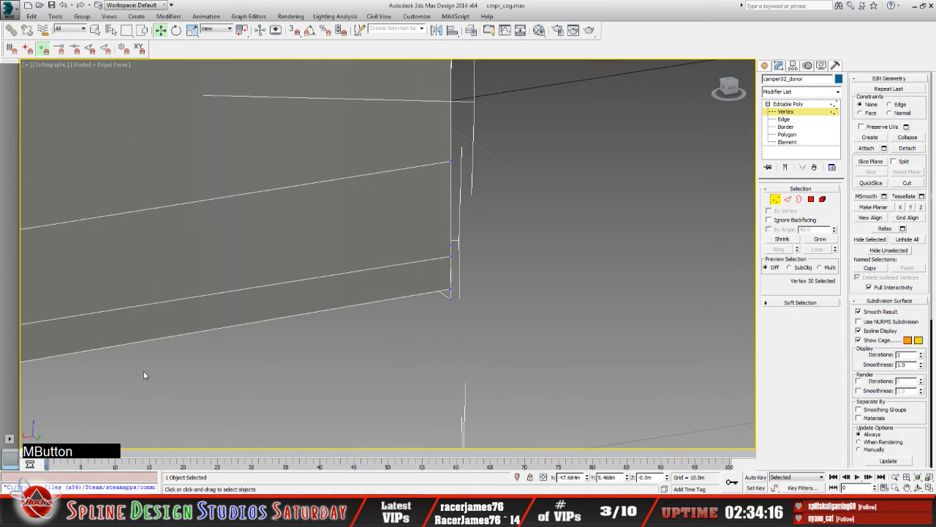
click(451, 289)
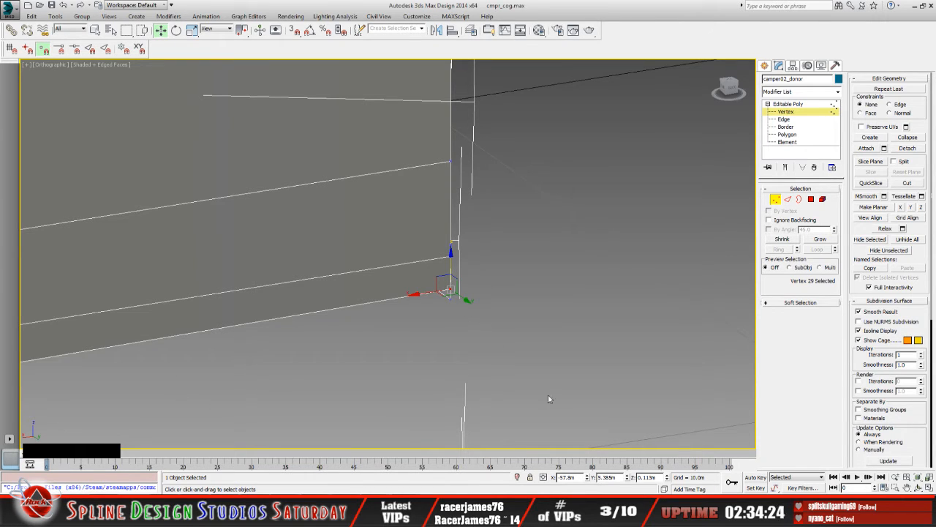
right_click(666, 477)
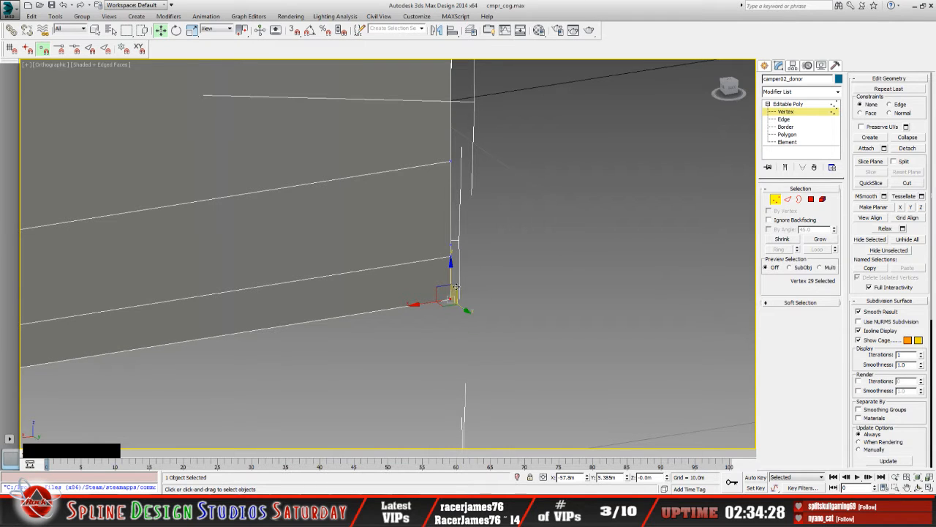
Examine the camper body from the front and from the opposite side
scroll(448, 292, down, 5)
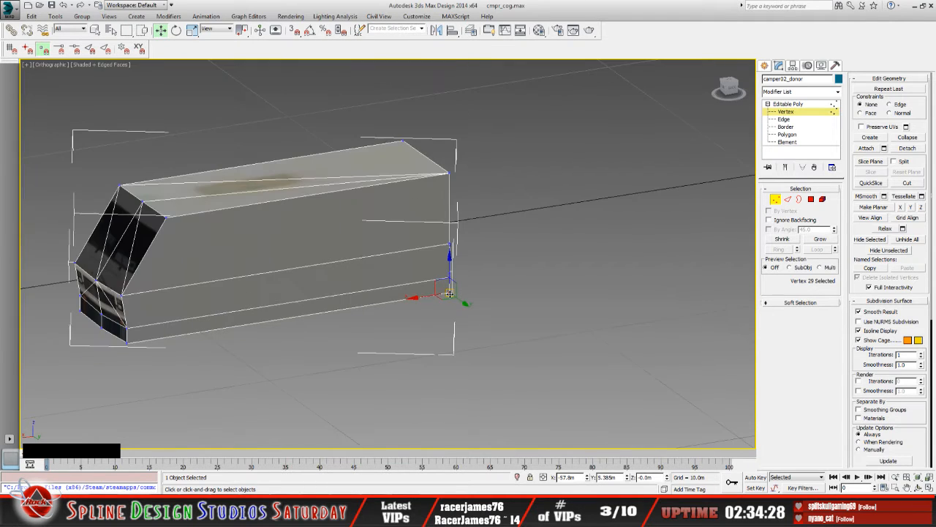
click(918, 488)
drag(261, 231, 299, 230)
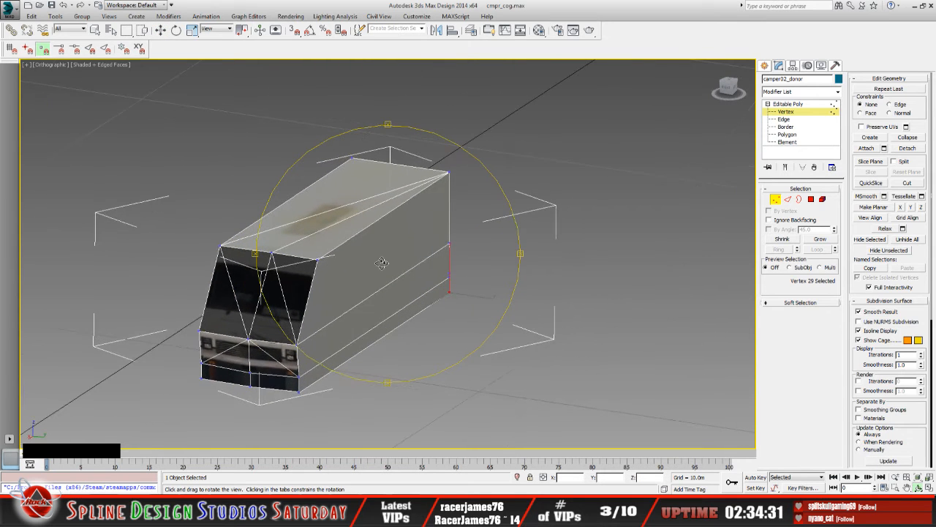
drag(382, 263, 455, 263)
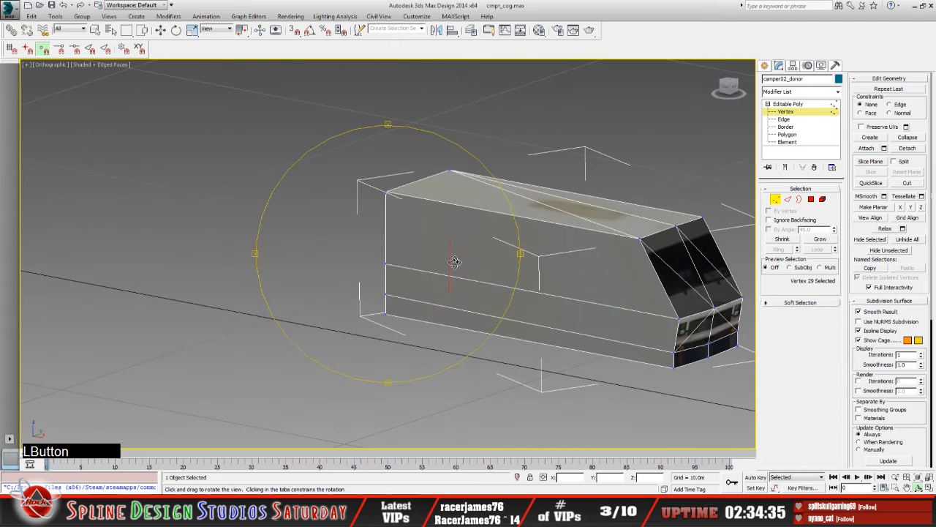
middle_drag(455, 264, 155, 251)
drag(354, 281, 352, 289)
middle_drag(371, 283, 438, 250)
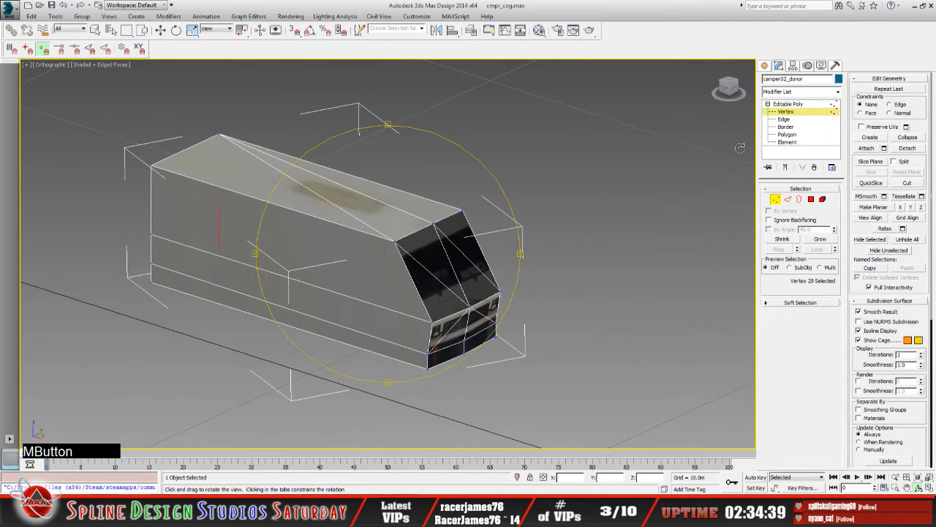
Select all polygons of the camper body, inspect them from the other side, and return to whole-object level
click(796, 105)
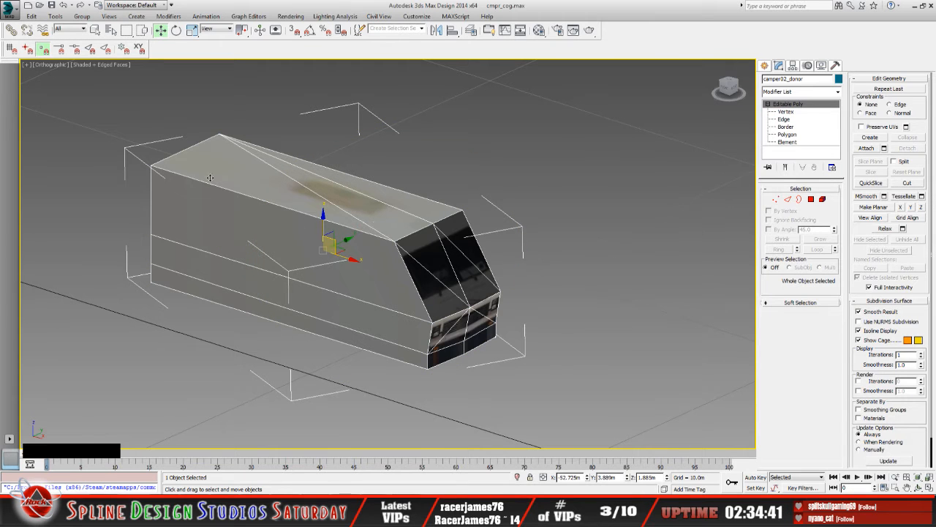
click(783, 136)
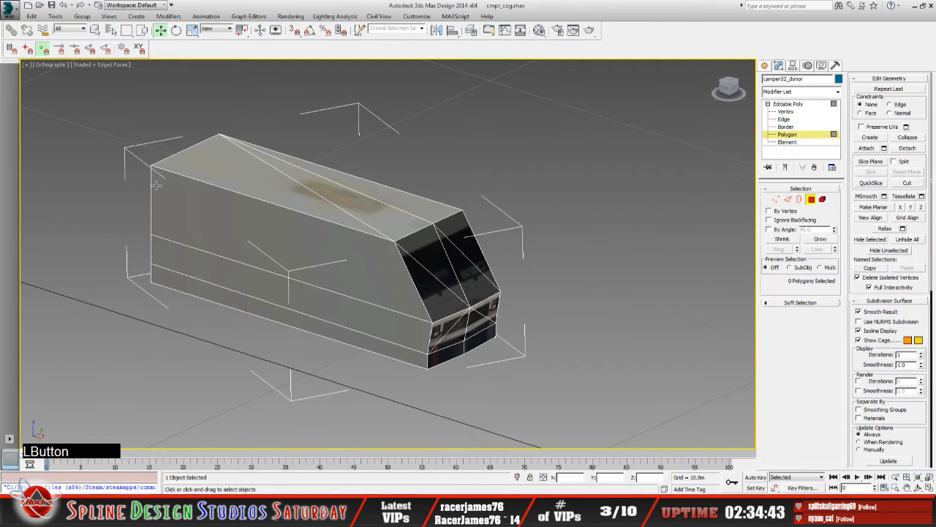
drag(226, 201, 615, 423)
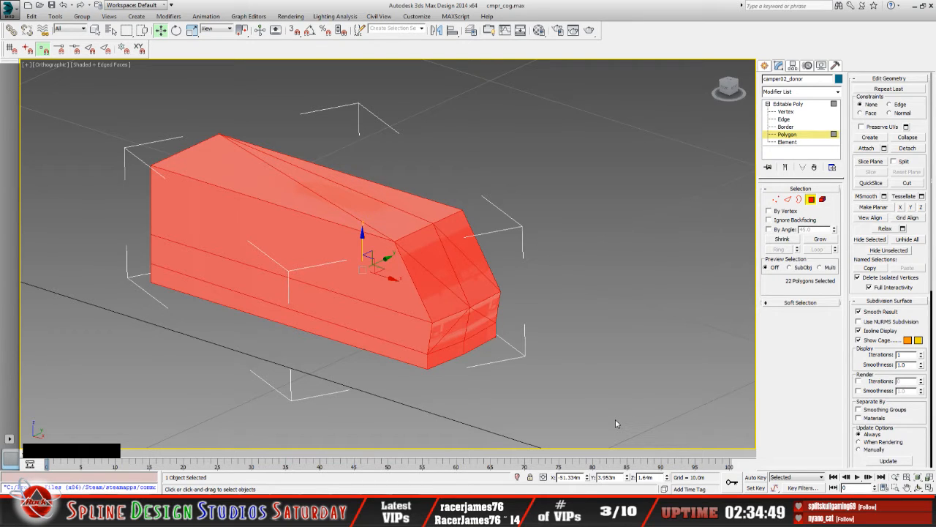
click(918, 487)
drag(393, 305, 324, 298)
click(790, 105)
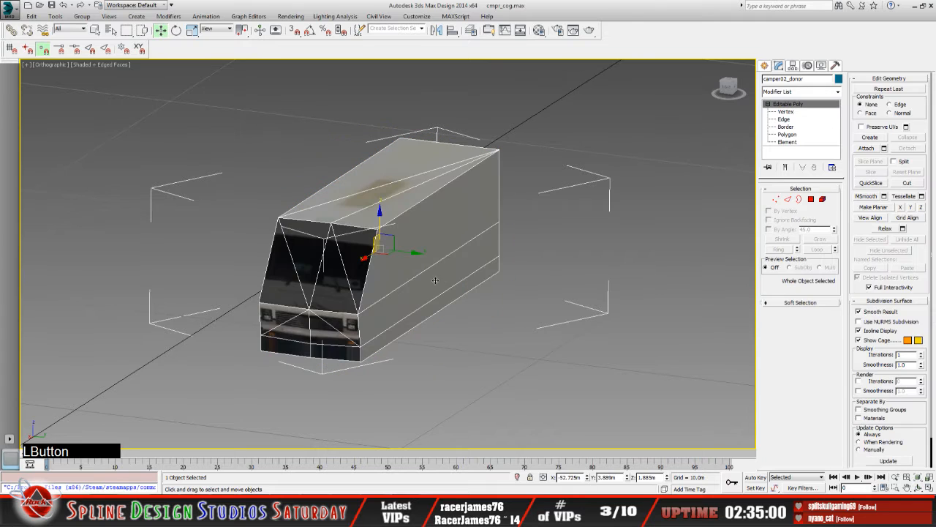
Add an Unwrap UVW modifier to the camper body, with its newly built side in view
click(919, 487)
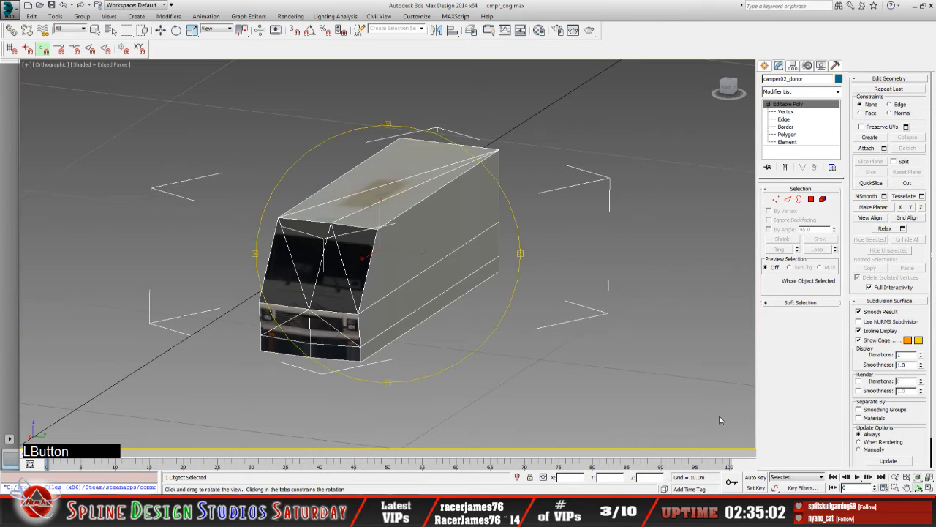
drag(391, 282, 357, 284)
middle_drag(357, 284, 272, 294)
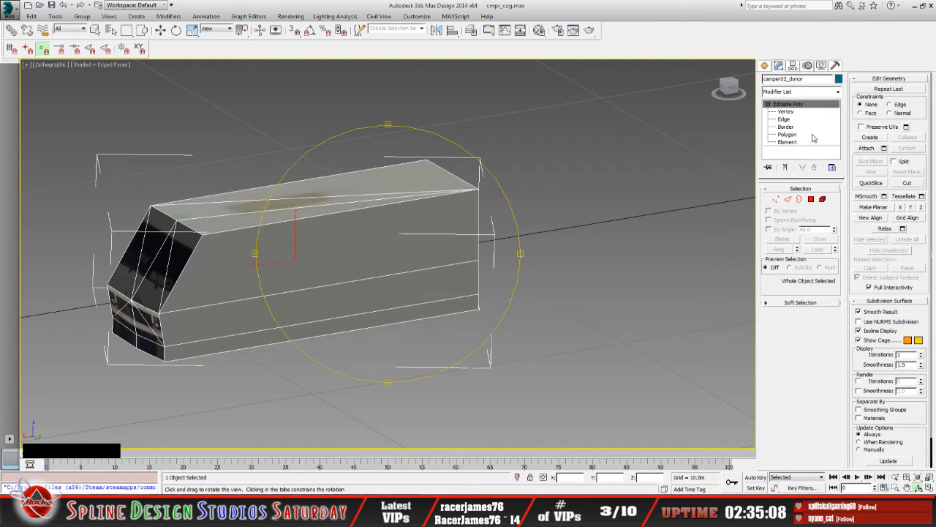
click(838, 91)
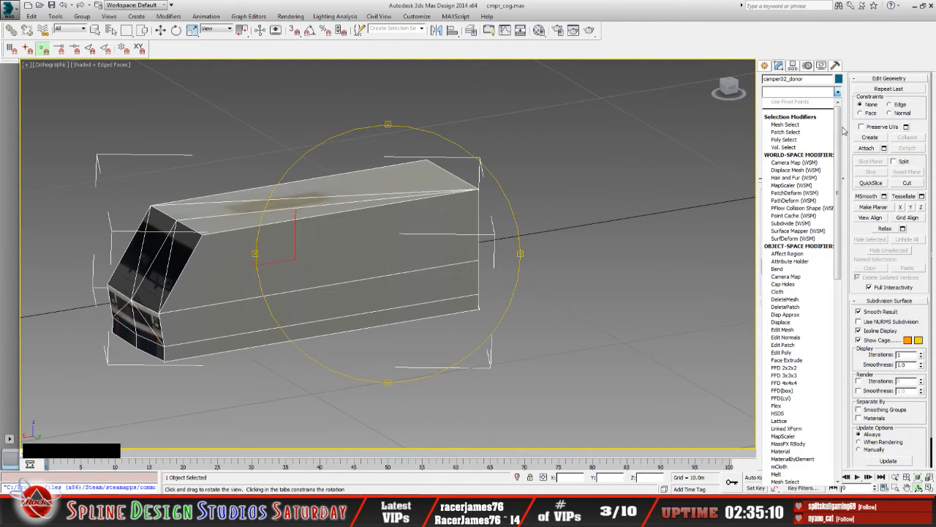
drag(839, 134, 843, 392)
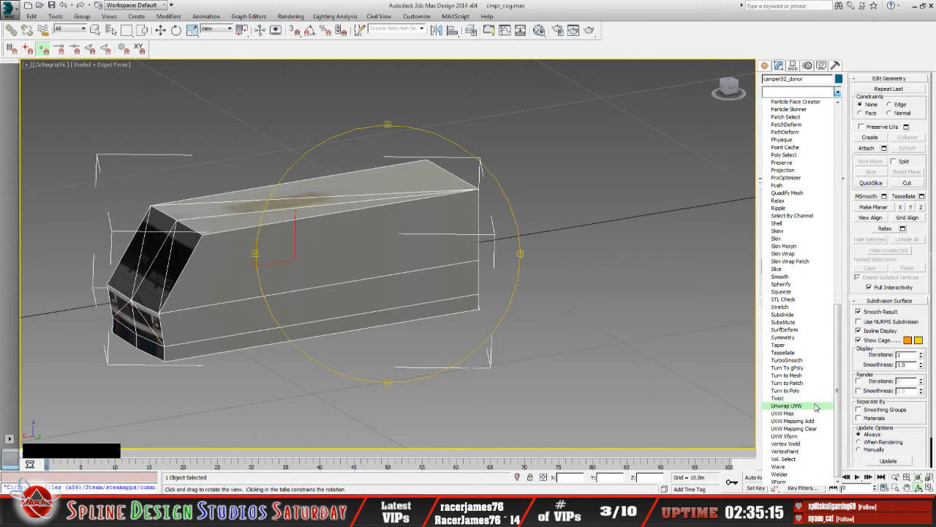
click(787, 405)
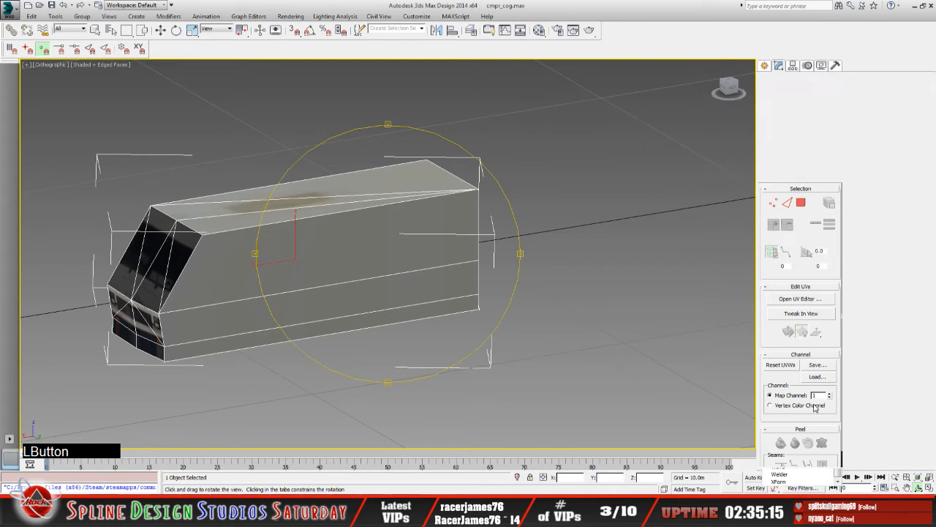
Show the campersD.bmp texture as the background in the UV editor, and minimise the editor
click(807, 300)
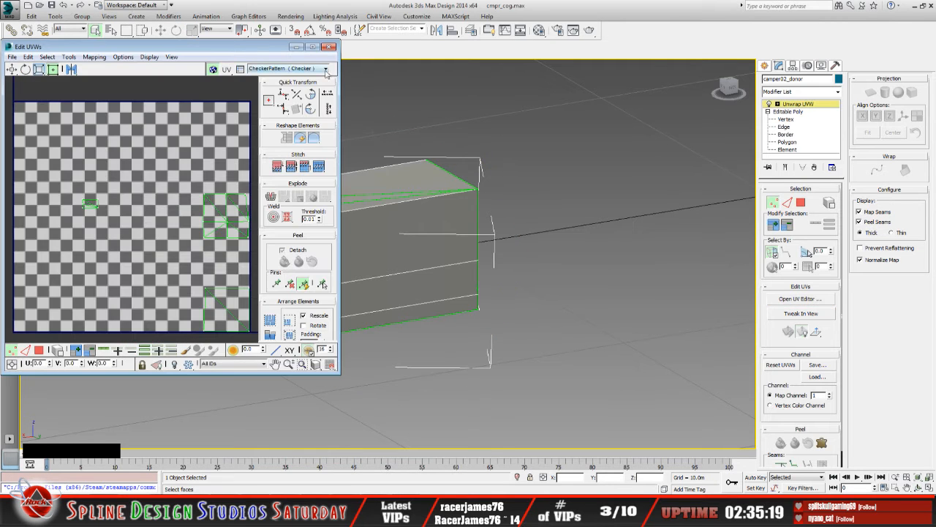
click(326, 69)
click(315, 74)
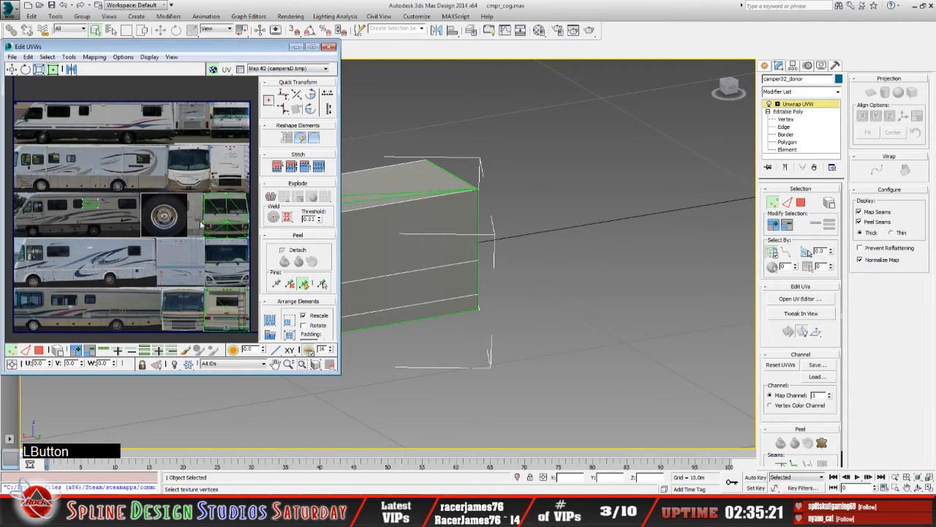
click(295, 46)
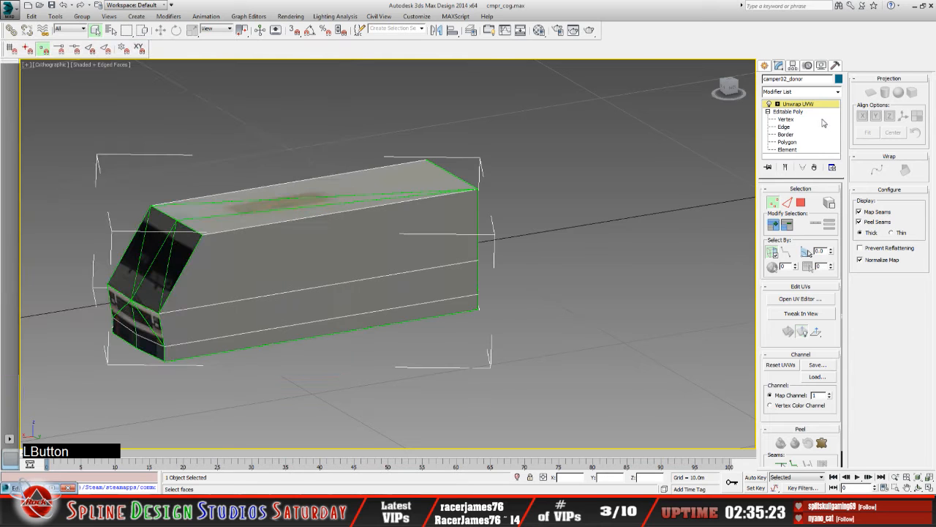
Apply a quick planar map to the three polygons that make up the camper's side in Unwrap UVW
click(778, 105)
click(795, 127)
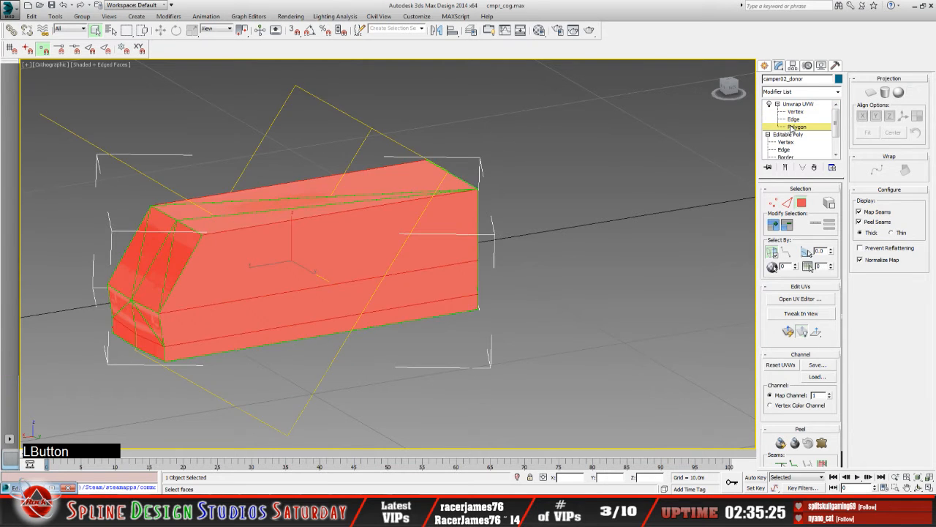
click(255, 313)
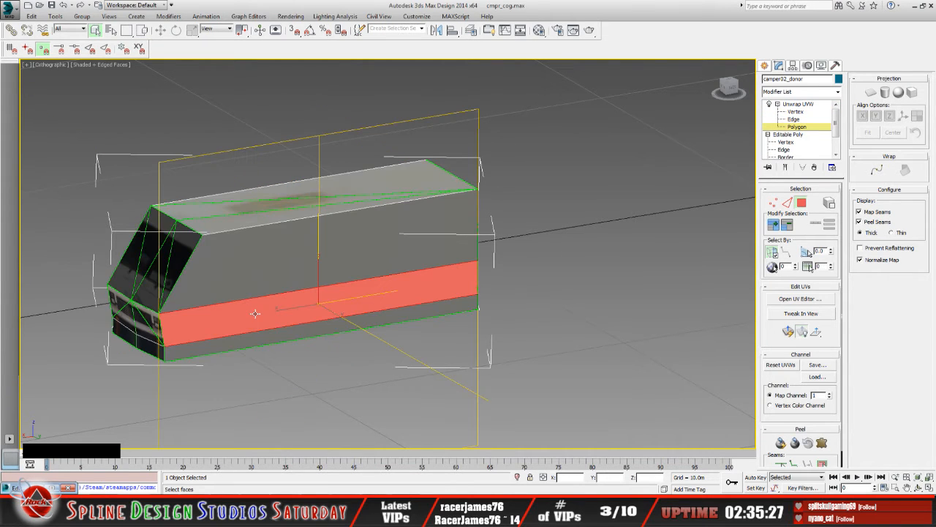
ctrl+click(222, 291)
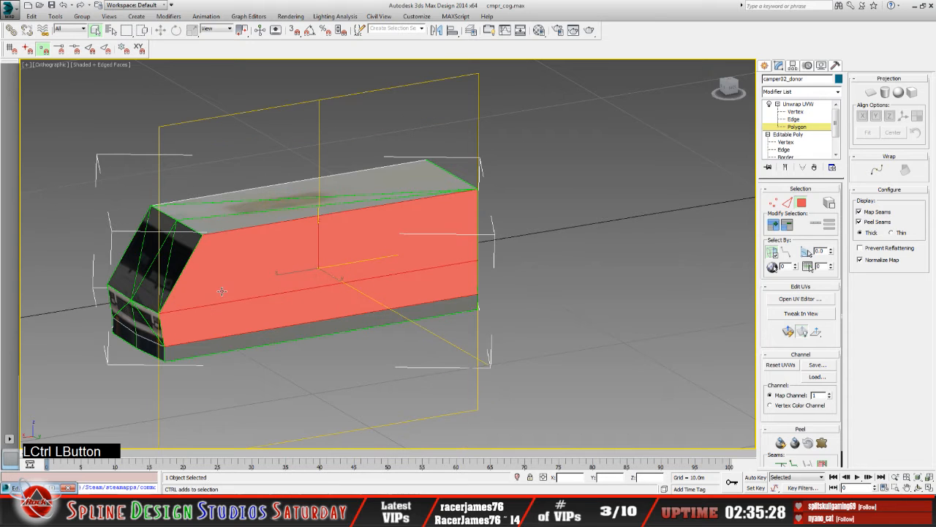
ctrl+click(249, 338)
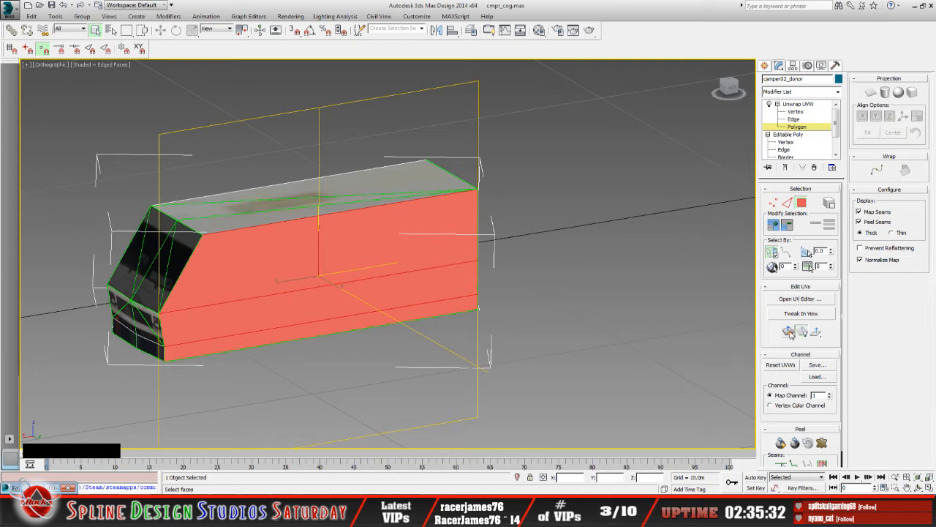
click(788, 331)
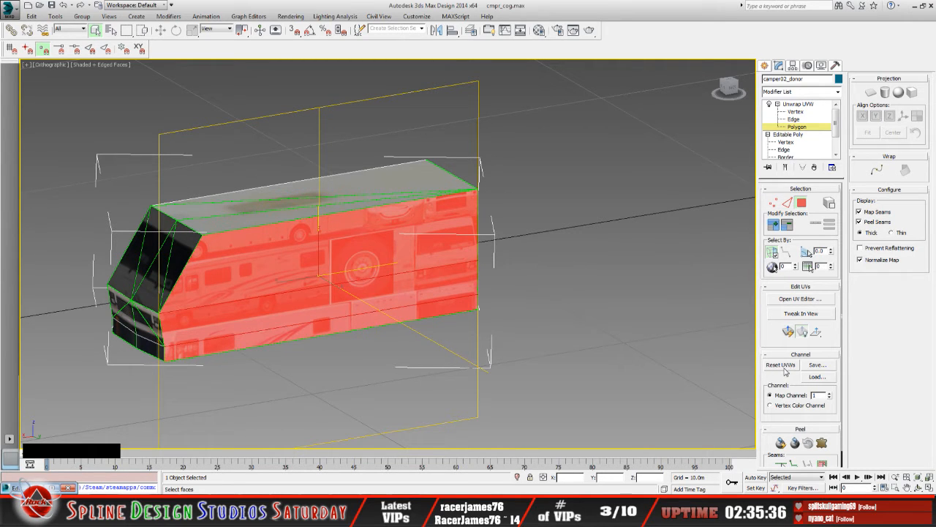
Enlarge the UV editor and scale the side's UVs to fit the camper side image in the texture's third row
click(800, 299)
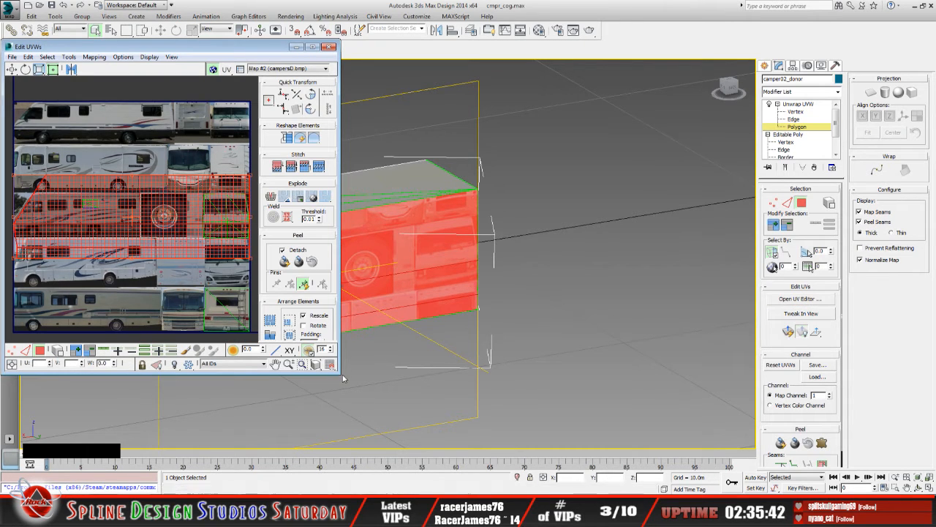
drag(340, 373, 567, 410)
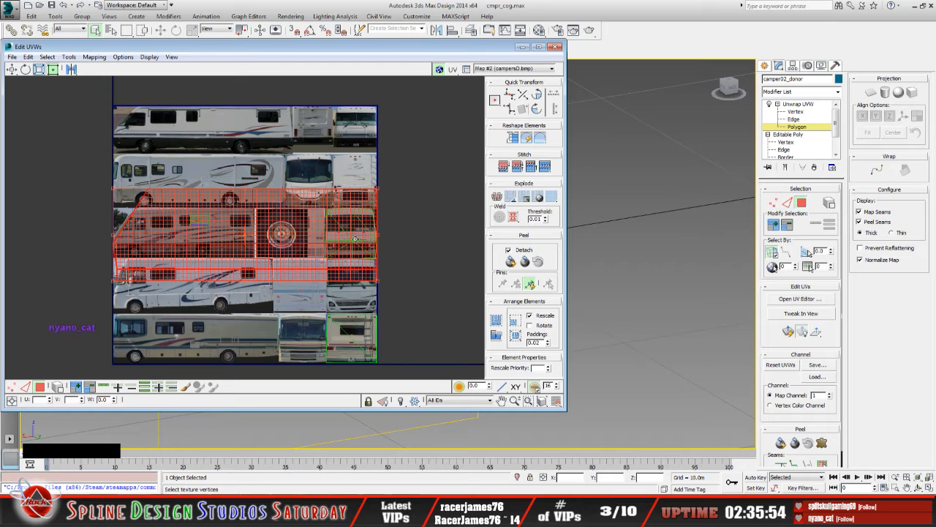
scroll(291, 249, up, 2)
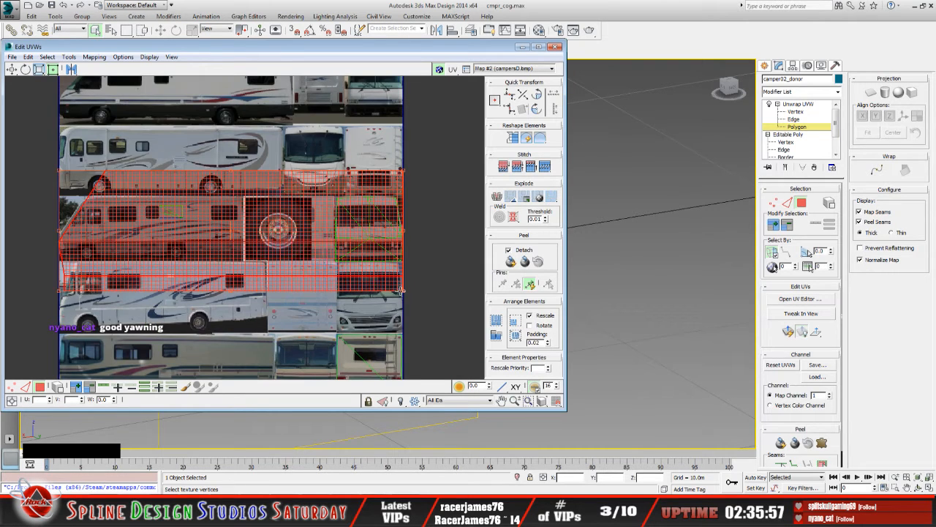
drag(400, 291, 239, 260)
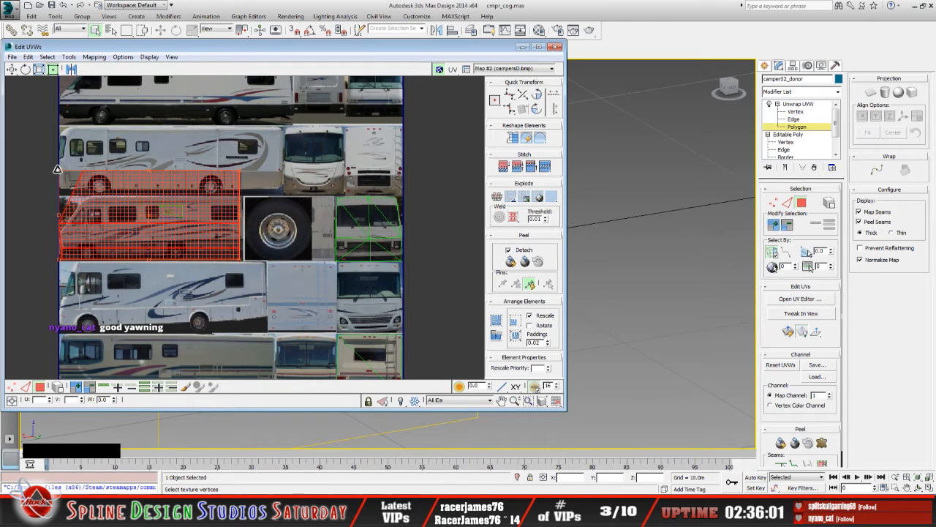
drag(57, 169, 60, 197)
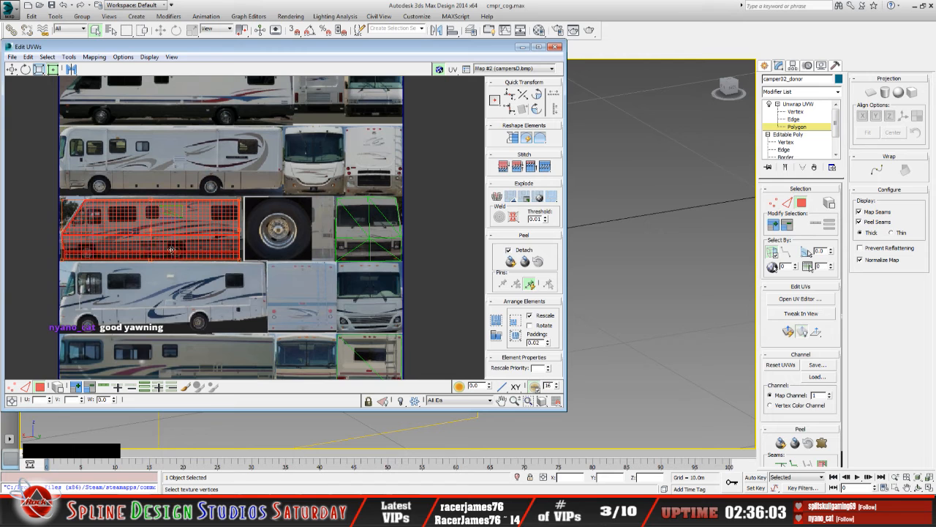
drag(240, 259, 241, 259)
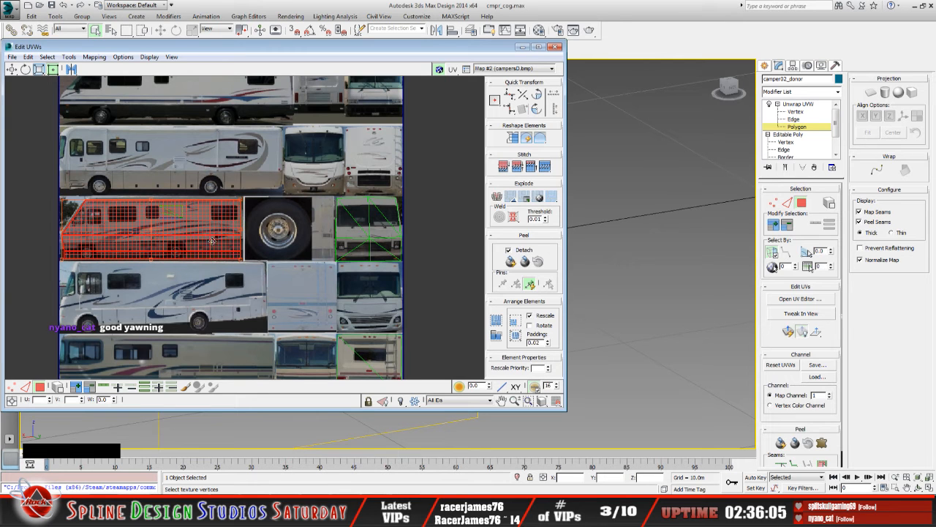
Fine-tune the side UVs' upper front and lower rear corners to match the camper's outline in the texture
scroll(212, 242, up, 3)
middle_drag(190, 235, 250, 253)
scroll(154, 251, up, 2)
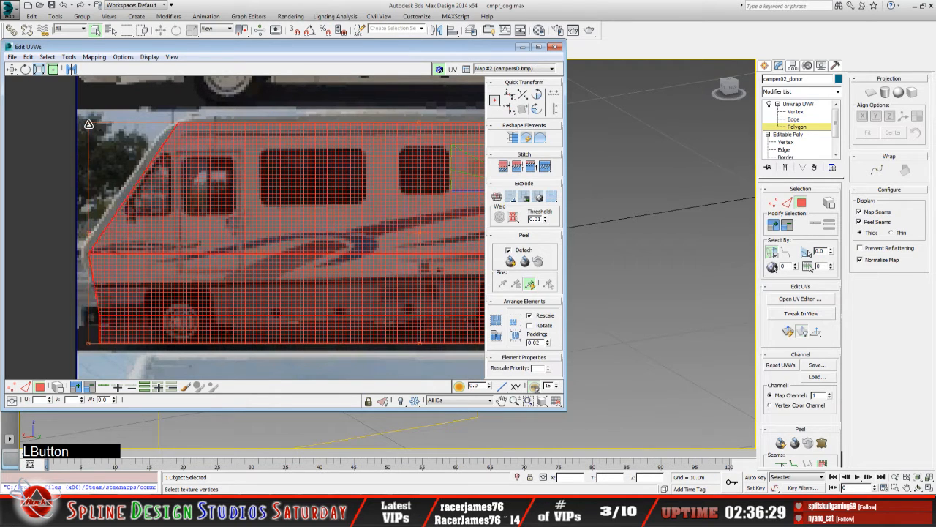
drag(85, 124, 85, 125)
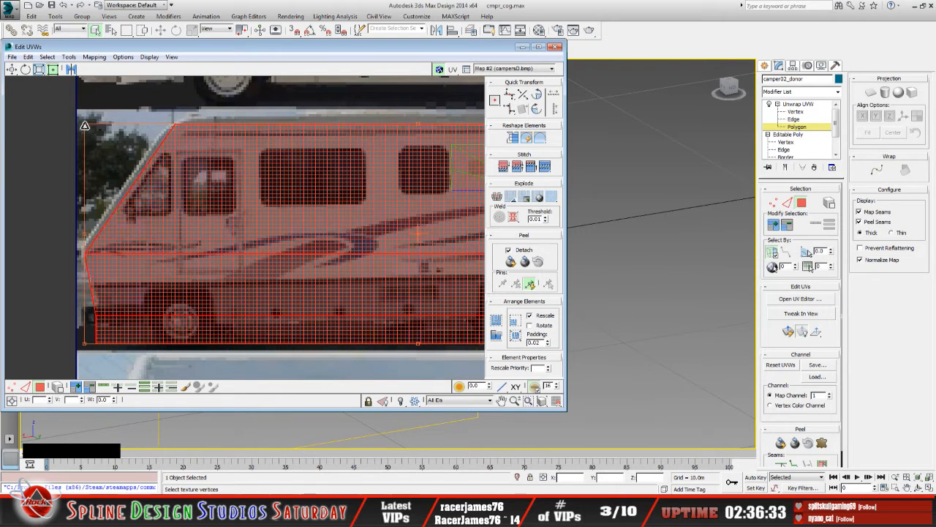
middle_drag(366, 224, 293, 219)
scroll(368, 280, up, 2)
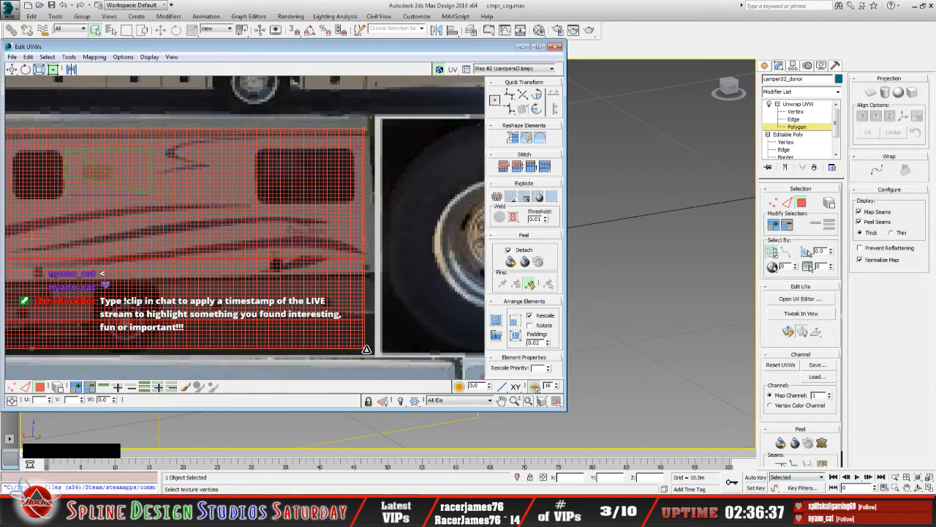
mouse_move(366, 349)
mouse_down()
mouse_move(356, 350)
mouse_move(370, 353)
mouse_up()
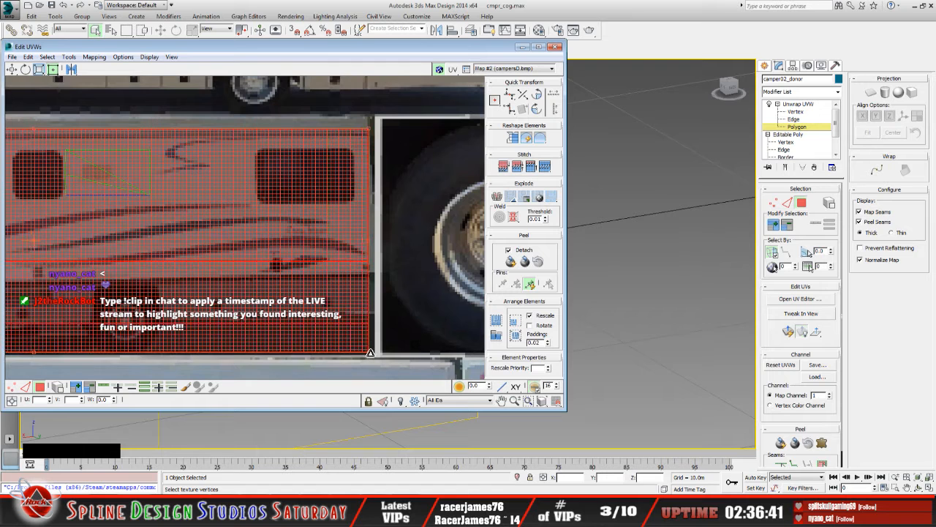
Minimise the UV editor and turn off the shading of selected faces to reveal the side texture on the model
scroll(305, 269, down, 3)
scroll(288, 259, down, 2)
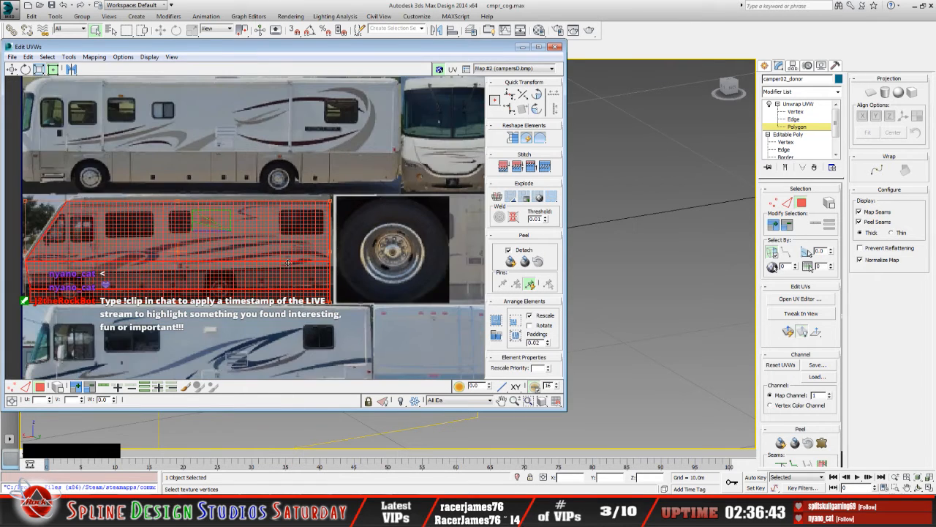
middle_drag(291, 263, 246, 213)
scroll(205, 254, down, 3)
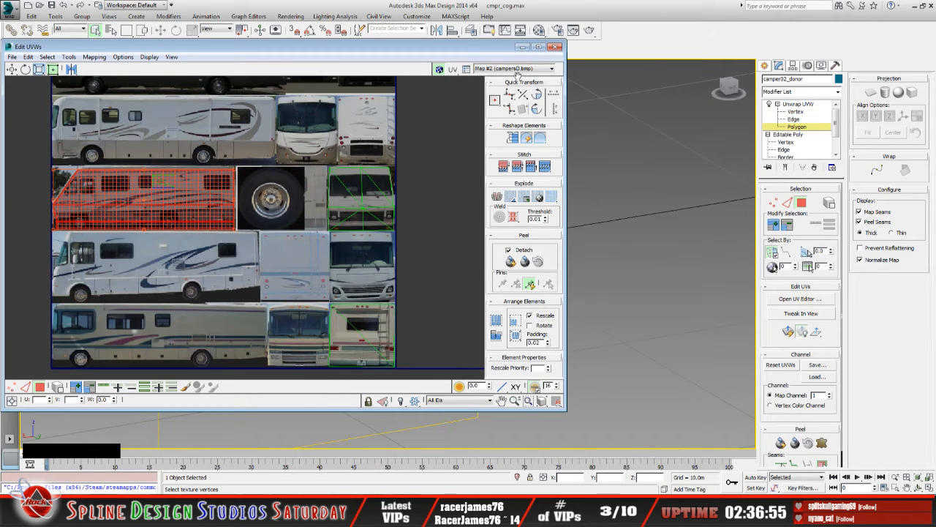
click(522, 46)
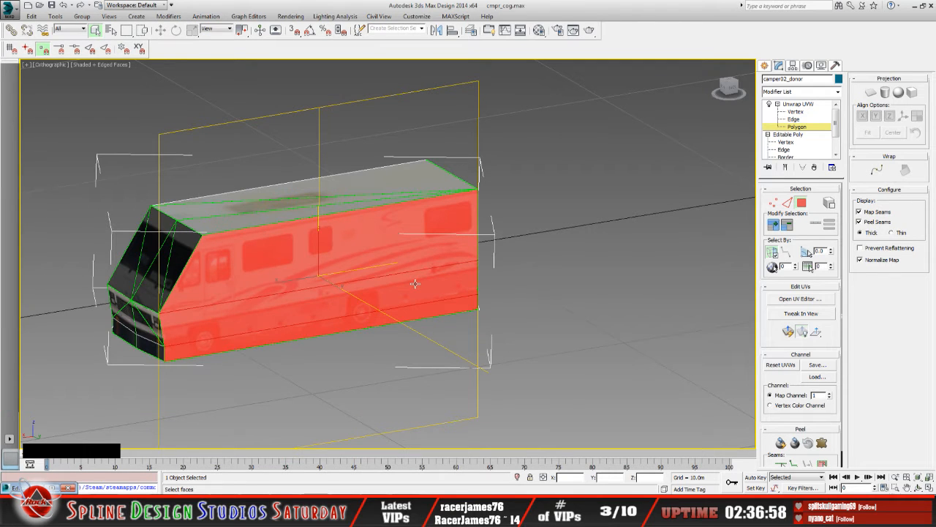
key(F2)
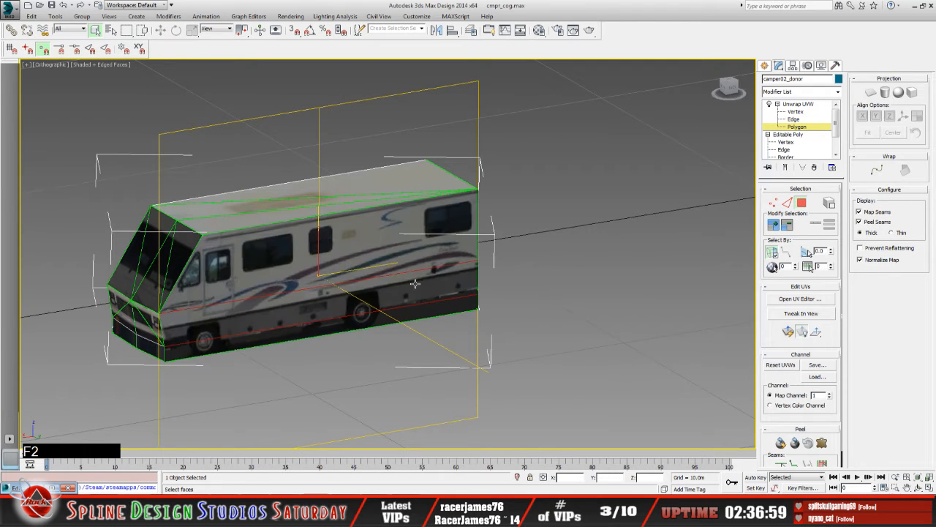
Examine how the side texture lines up with the camper's front and rear textures at the lower corners
click(918, 488)
drag(347, 286, 342, 272)
scroll(344, 275, up, 3)
middle_drag(346, 274, 465, 212)
scroll(361, 261, up, 3)
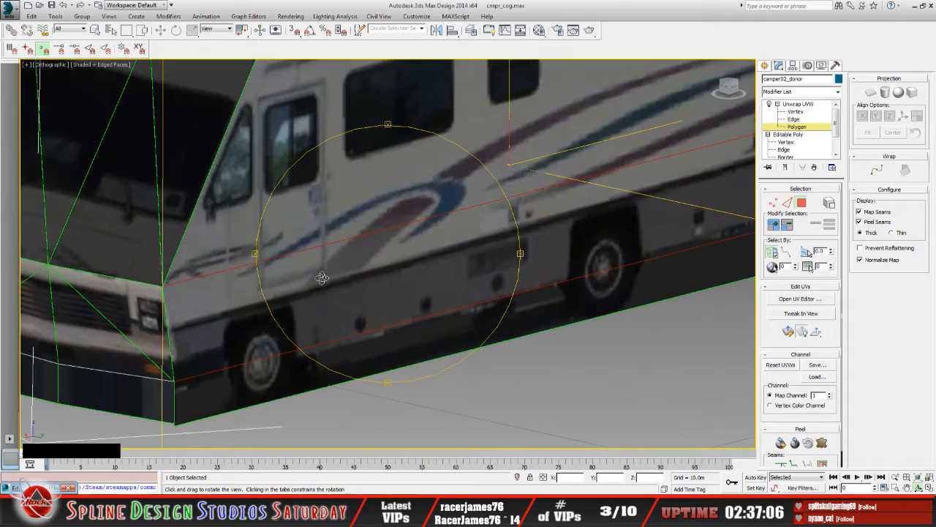
drag(322, 275, 332, 275)
drag(362, 303, 394, 323)
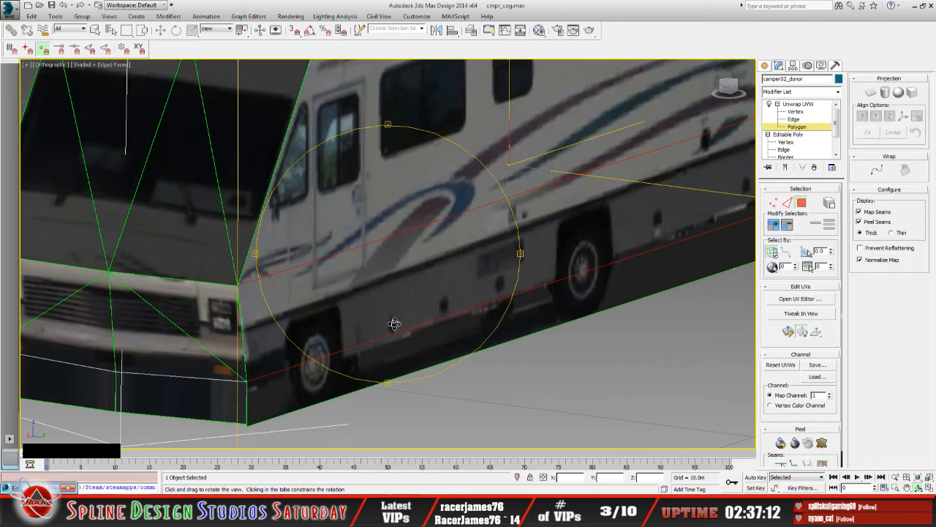
drag(443, 304, 394, 258)
middle_drag(434, 264, 289, 262)
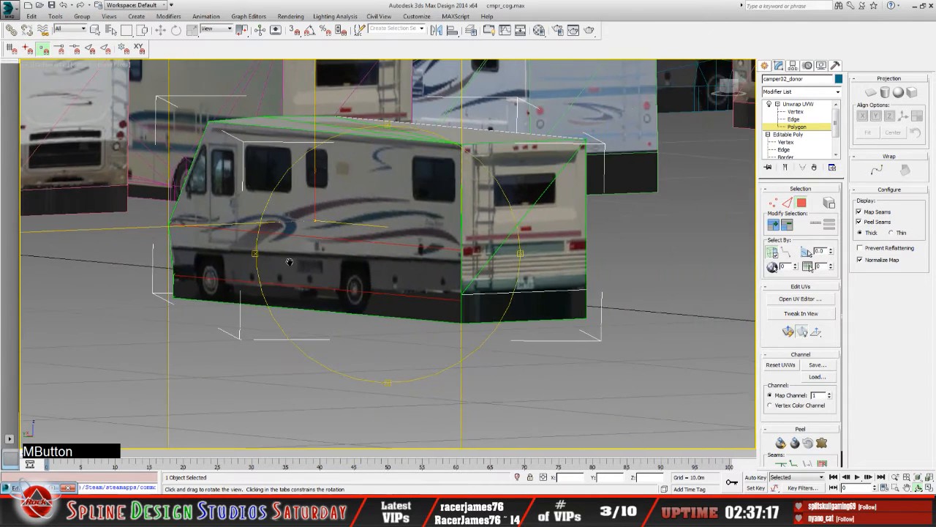
scroll(437, 285, up, 4)
drag(437, 285, 411, 299)
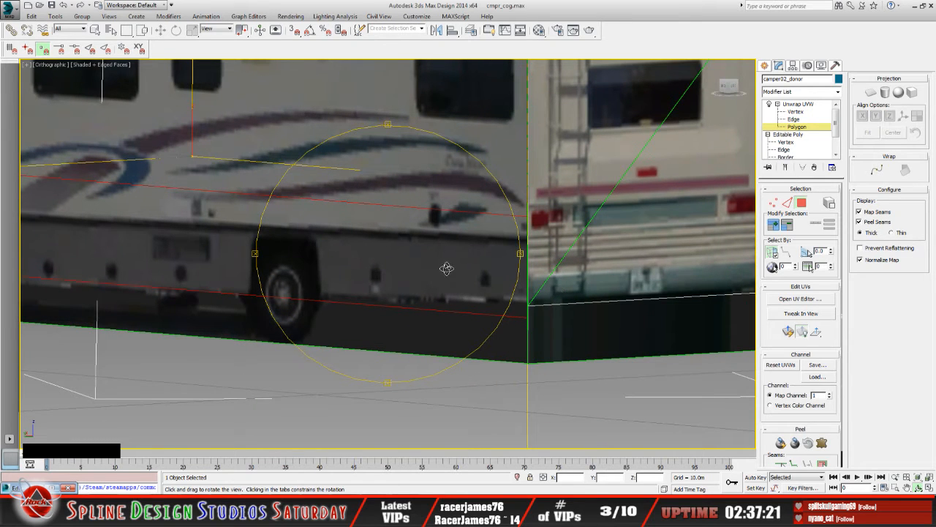
Select all the faces of the camper's untextured opposite side and check the selection with face shading
drag(446, 267, 377, 257)
scroll(435, 270, down, 5)
alt+middle_drag(376, 257, 485, 261)
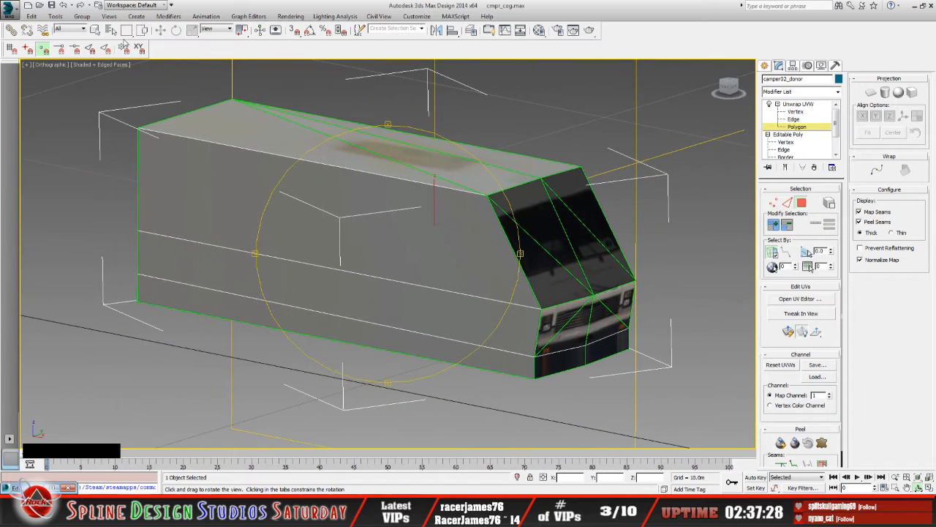
click(97, 30)
click(367, 241)
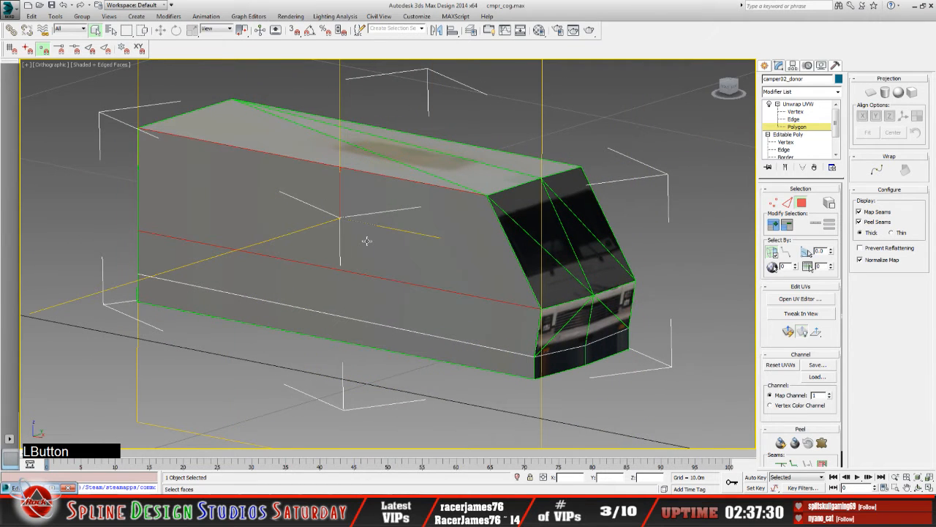
ctrl+click(392, 293)
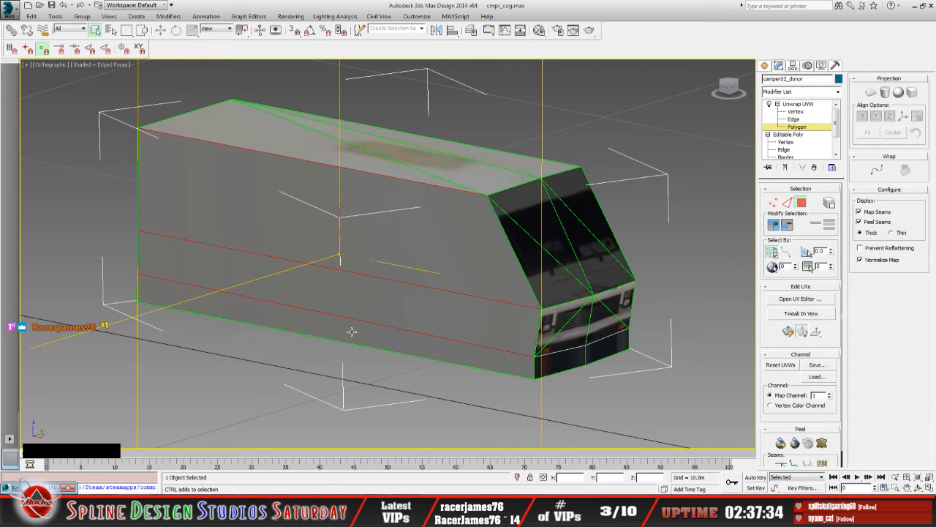
key(F2)
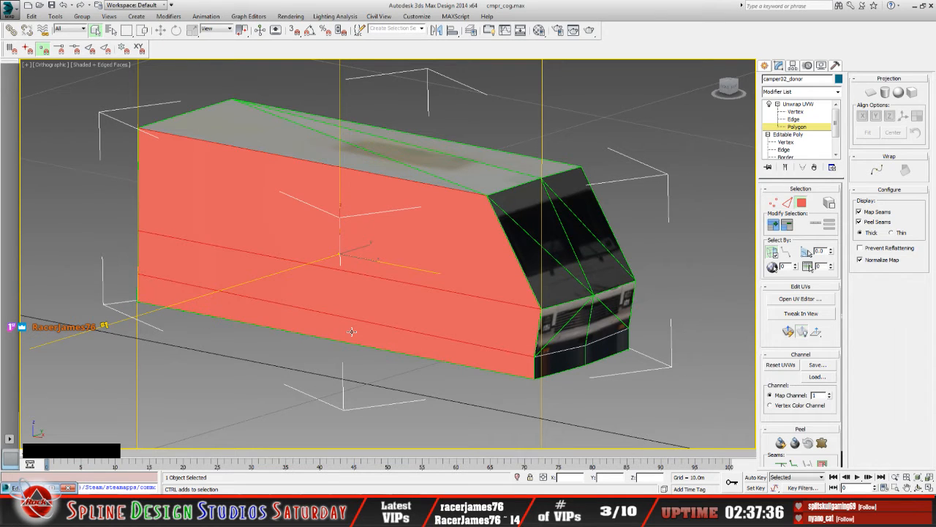
key(F2)
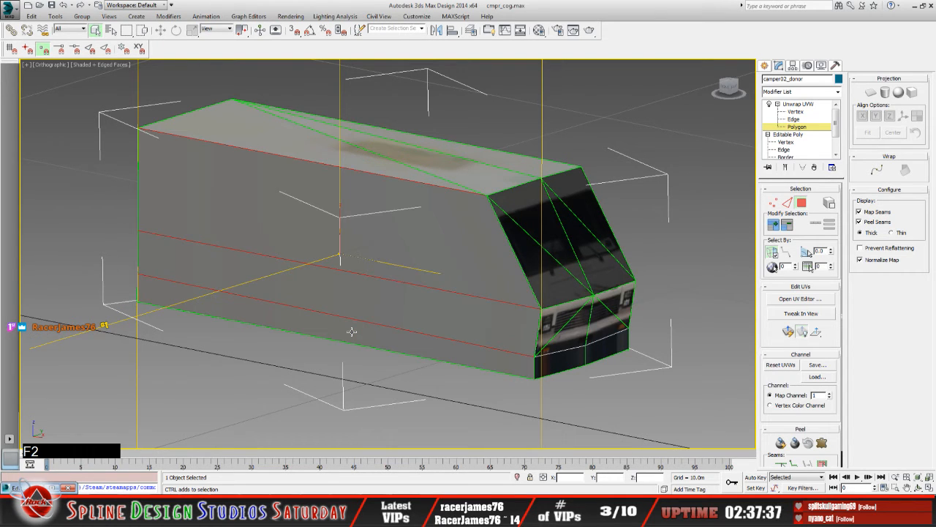
Open the UV editor and apply a quick planar map to the selected opposite side faces
click(919, 487)
drag(405, 290, 384, 301)
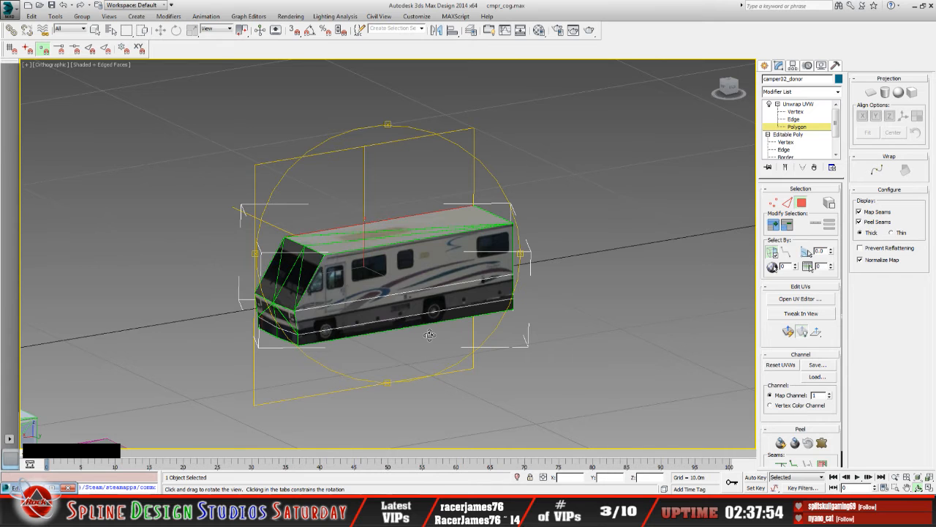
drag(430, 334, 409, 294)
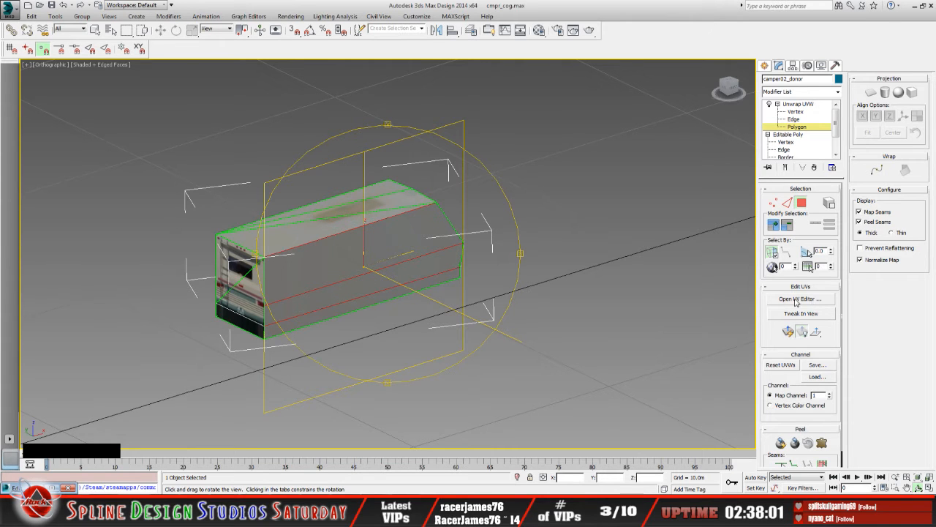
click(797, 299)
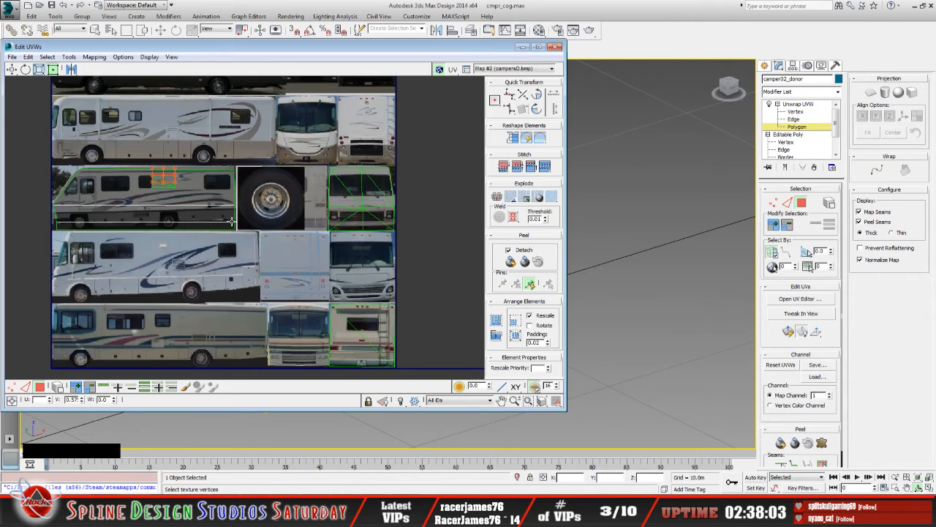
click(789, 331)
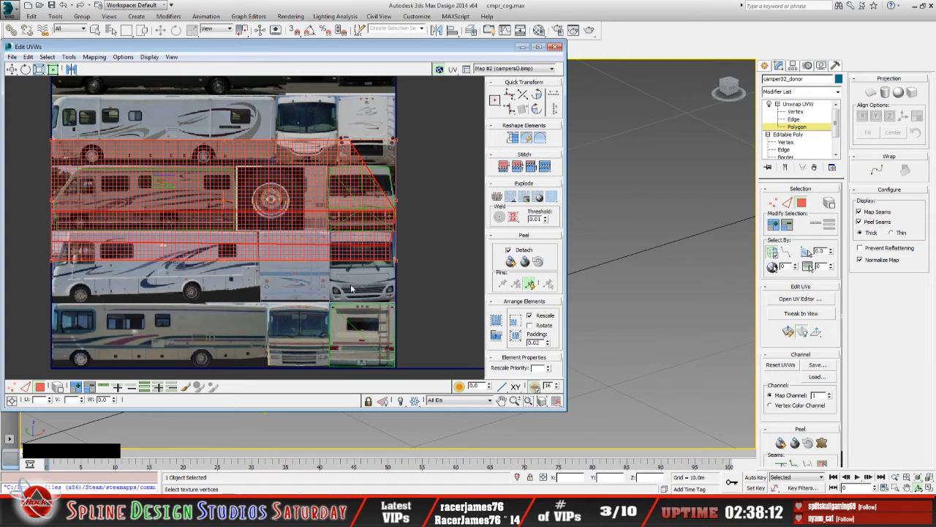
Try the Flatten Mapping and Normal Mapping options on the opposite side's UVs
click(123, 57)
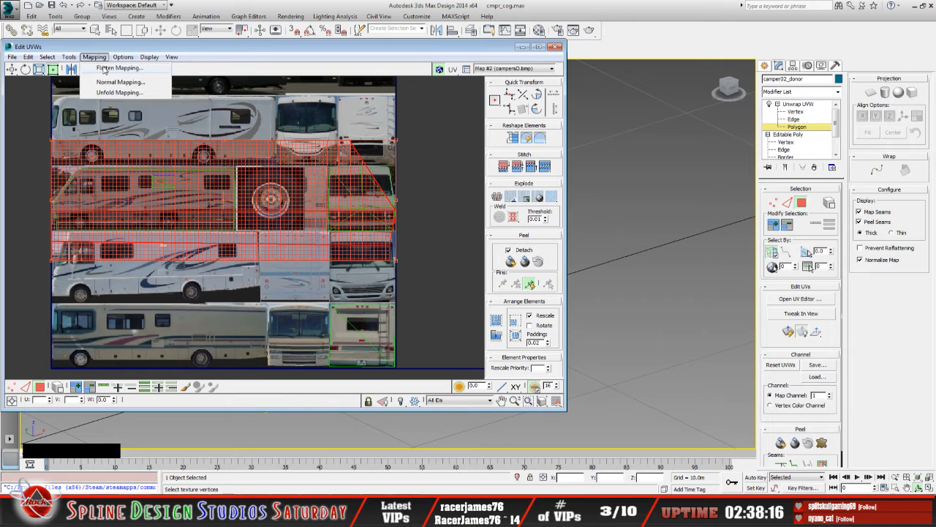
click(104, 69)
click(136, 70)
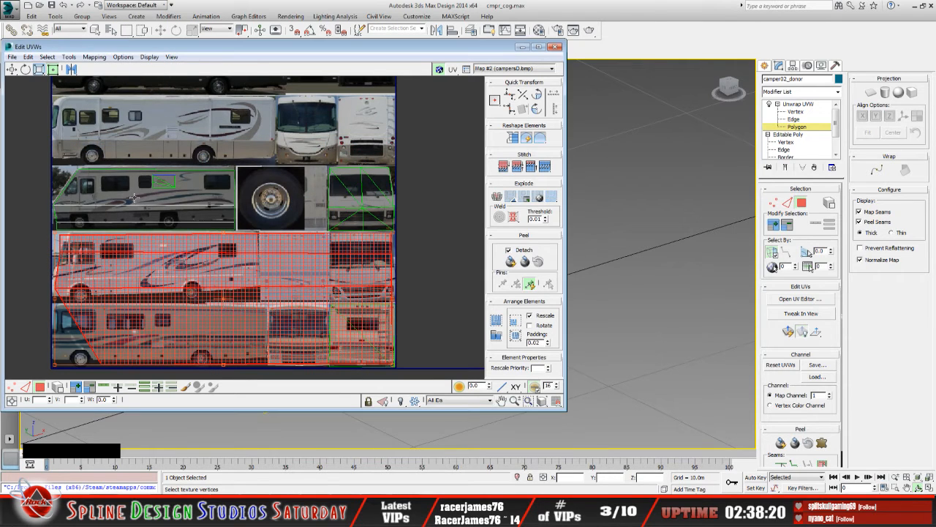
click(93, 57)
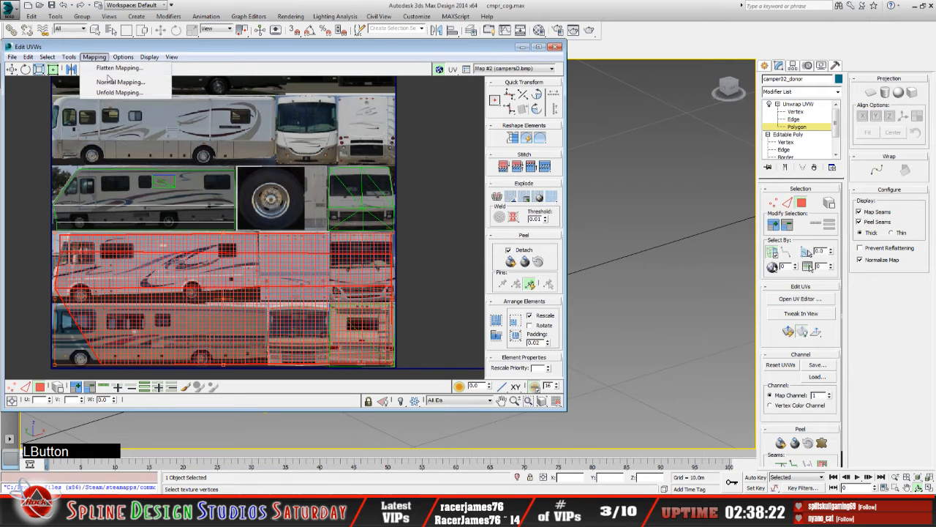
click(107, 80)
click(136, 52)
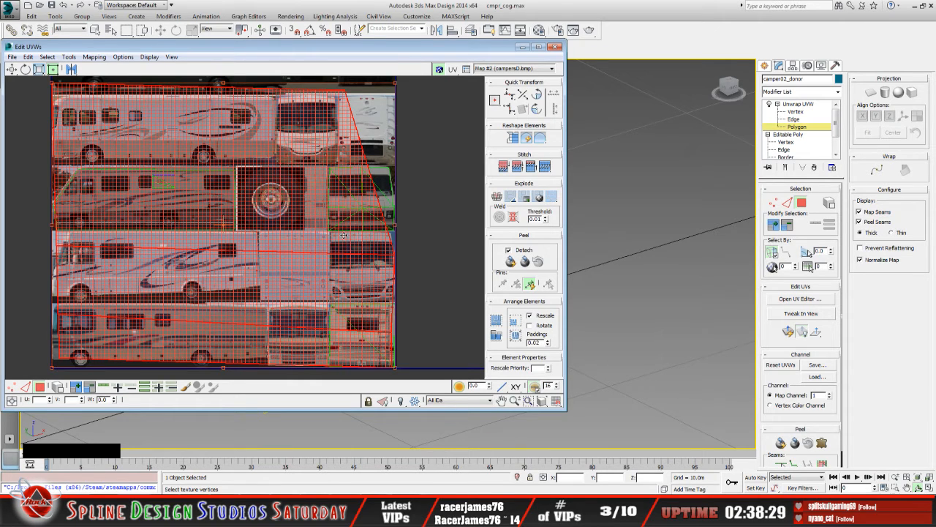
Reapply the quick planar map to the opposite side and mirror its UVs horizontally
click(788, 331)
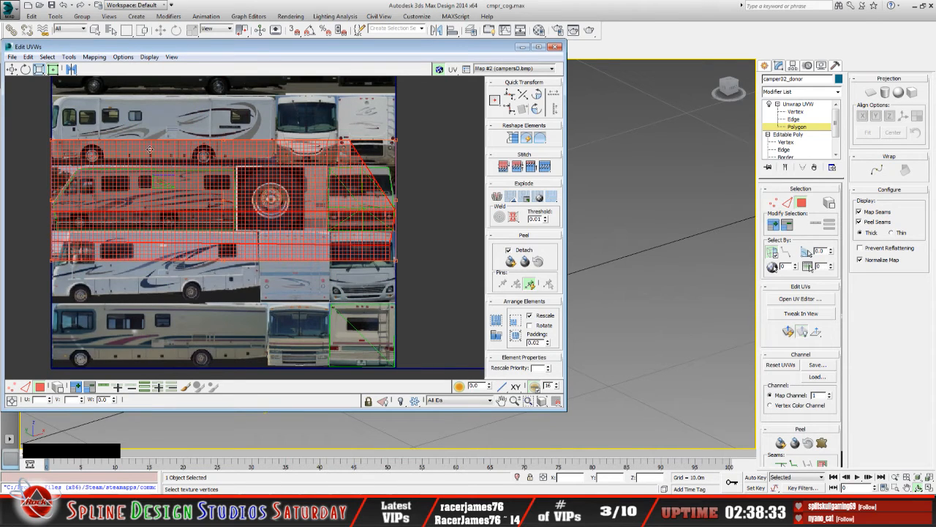
click(71, 70)
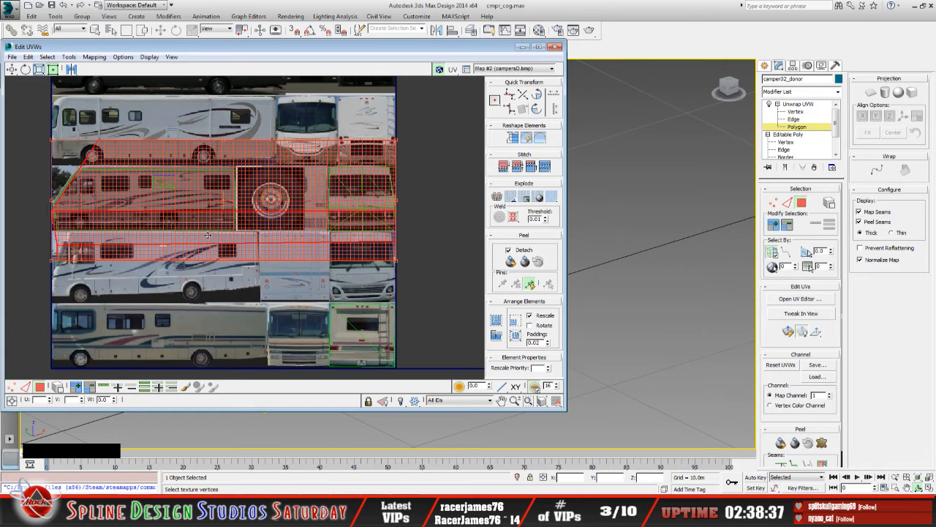
Scale the mirrored side UVs down to fit the camper side image in the texture's third row
drag(395, 263, 250, 212)
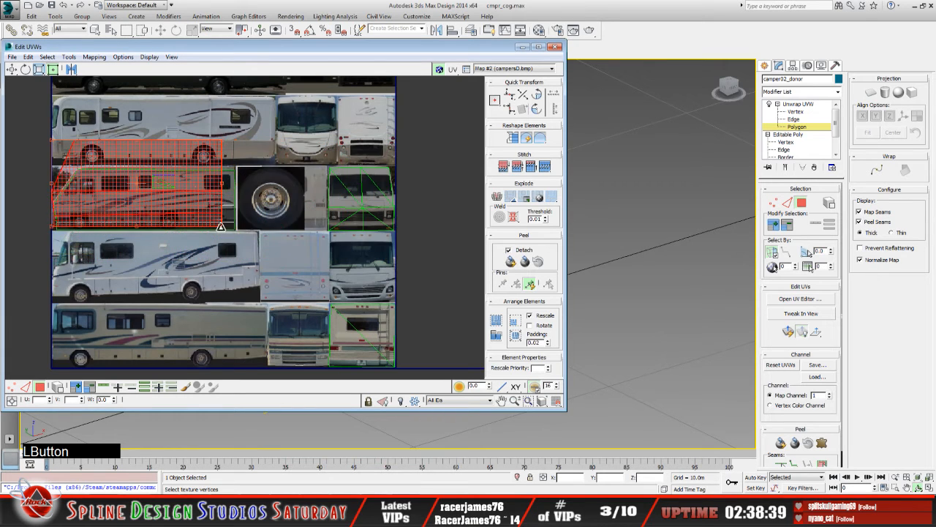
scroll(236, 178, up, 4)
middle_drag(236, 177, 247, 193)
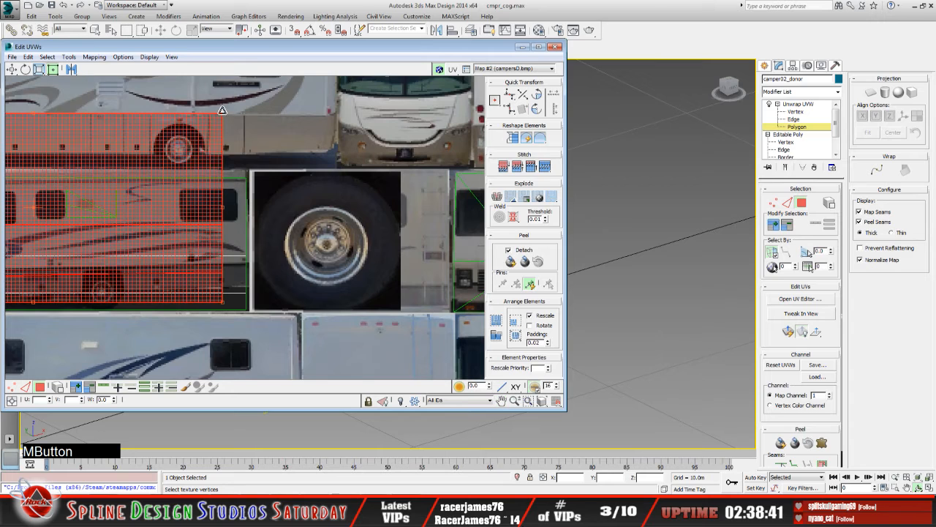
drag(222, 112, 240, 179)
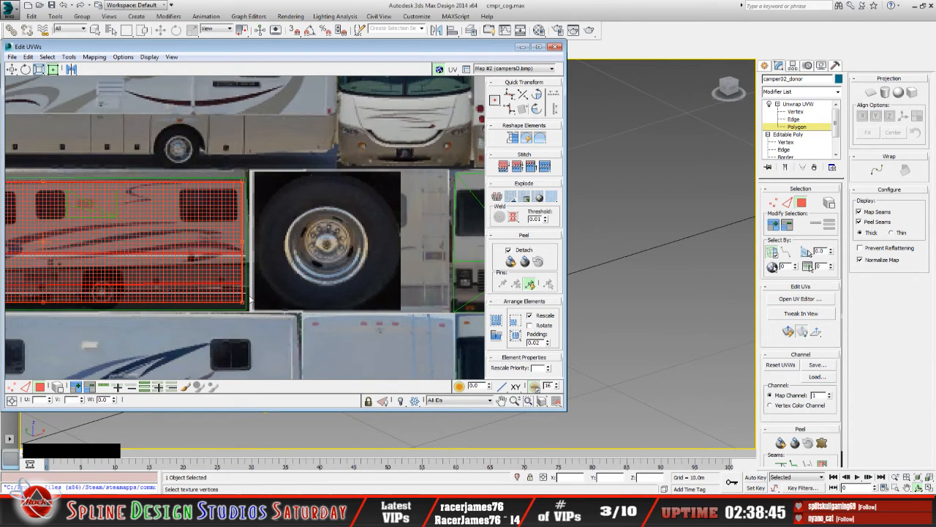
drag(244, 304, 245, 305)
middle_drag(226, 306, 487, 283)
drag(104, 285, 116, 286)
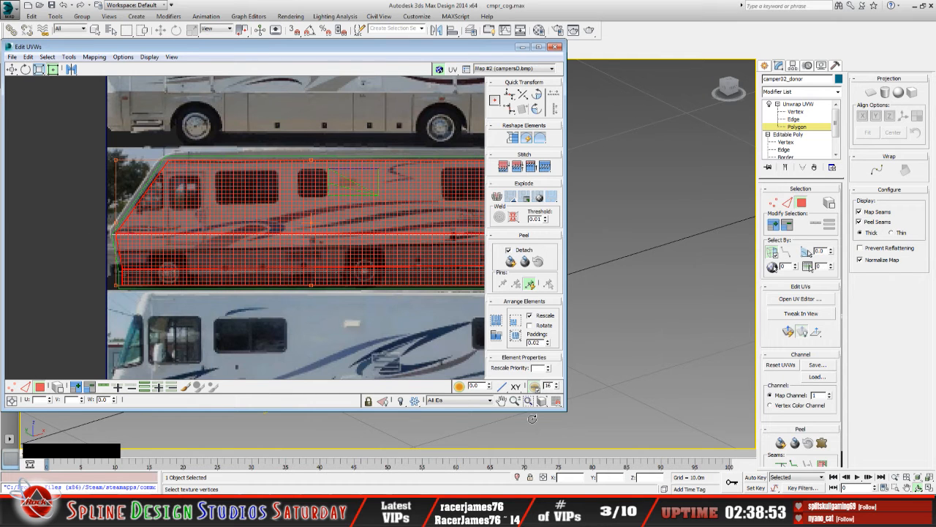
Turn on snapping and move the UVs' upper front corner vertex onto the first side's matching corner
click(558, 404)
middle_drag(130, 201, 165, 170)
scroll(186, 198, up, 4)
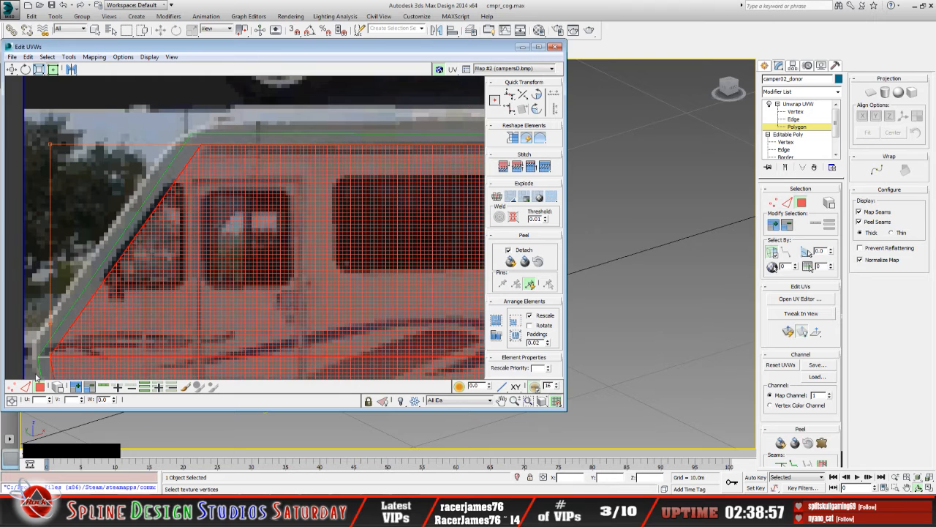
click(11, 387)
click(103, 130)
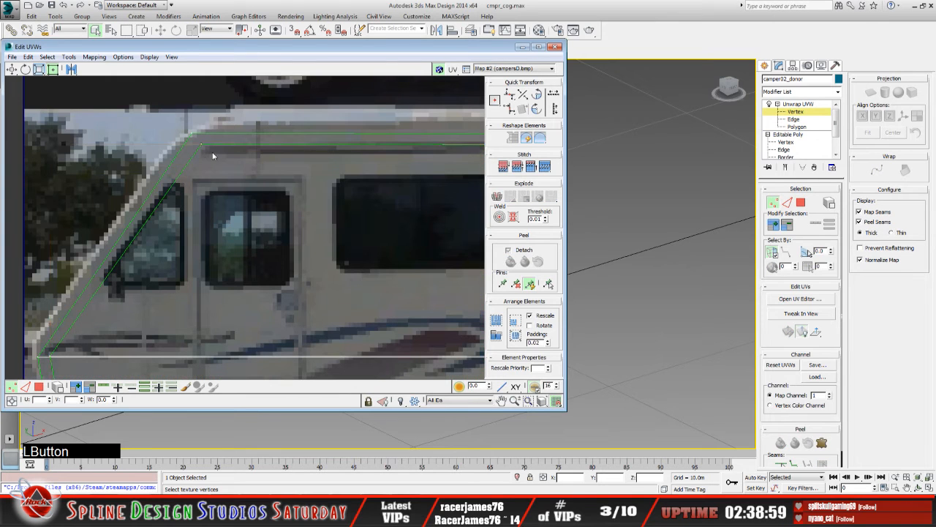
click(202, 145)
drag(200, 145, 192, 133)
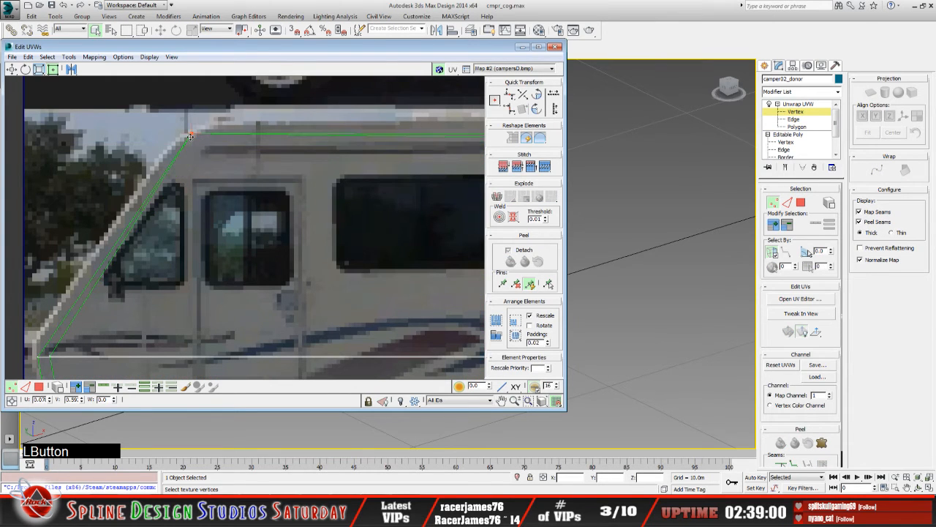
Move the UV vertex at the camper's foremost point, below the windshield, close to the first side's matching vertex
middle_drag(199, 213, 257, 138)
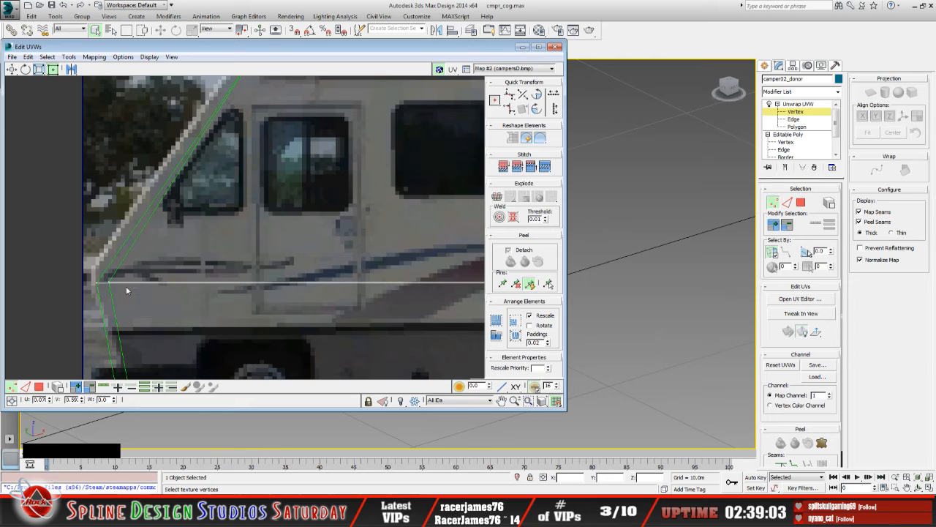
mouse_move(125, 286)
mouse_down()
mouse_move(99, 283)
mouse_move(123, 284)
mouse_move(110, 284)
mouse_up()
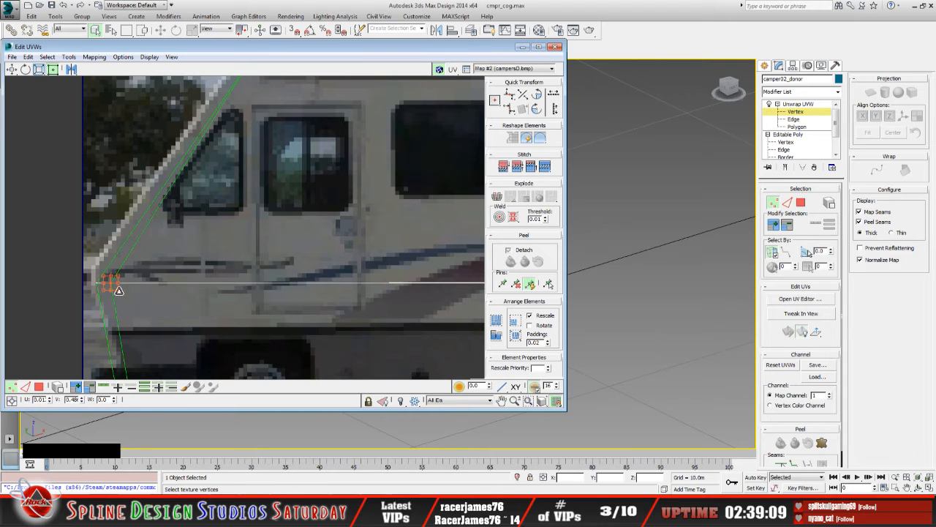
scroll(147, 271, up, 3)
middle_drag(138, 271, 251, 210)
click(237, 267)
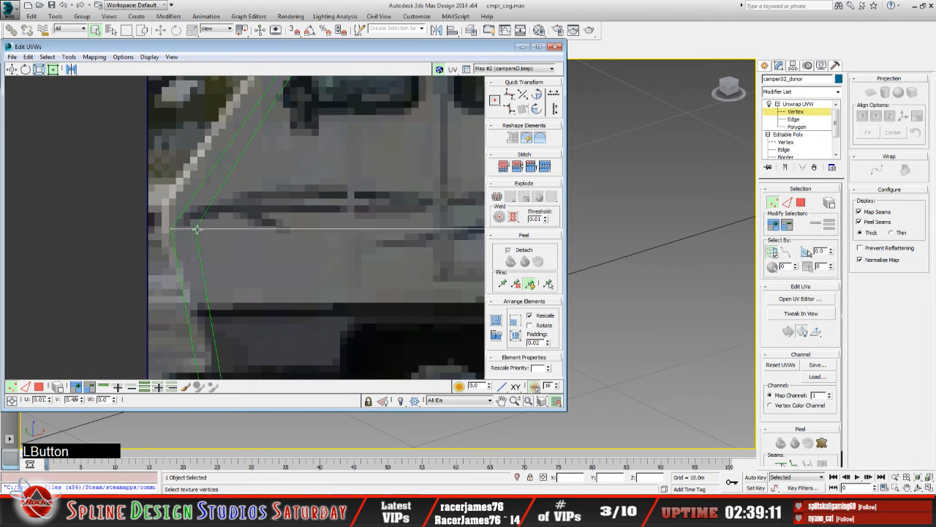
drag(196, 229, 231, 262)
scroll(236, 256, down, 2)
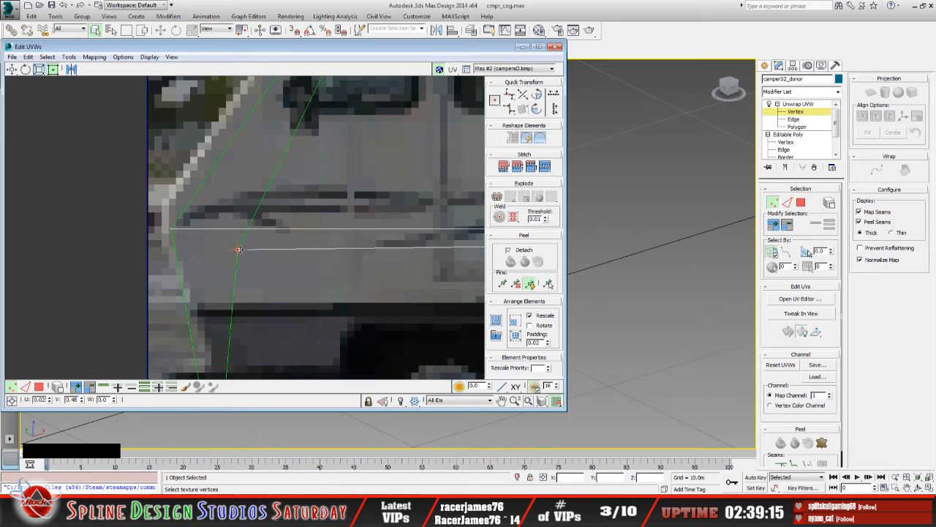
click(141, 255)
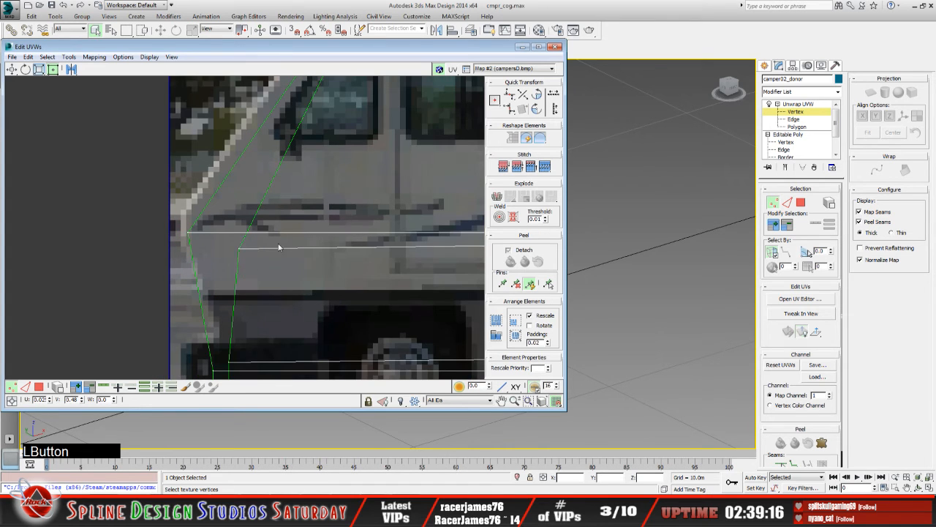
click(239, 249)
drag(242, 249, 193, 235)
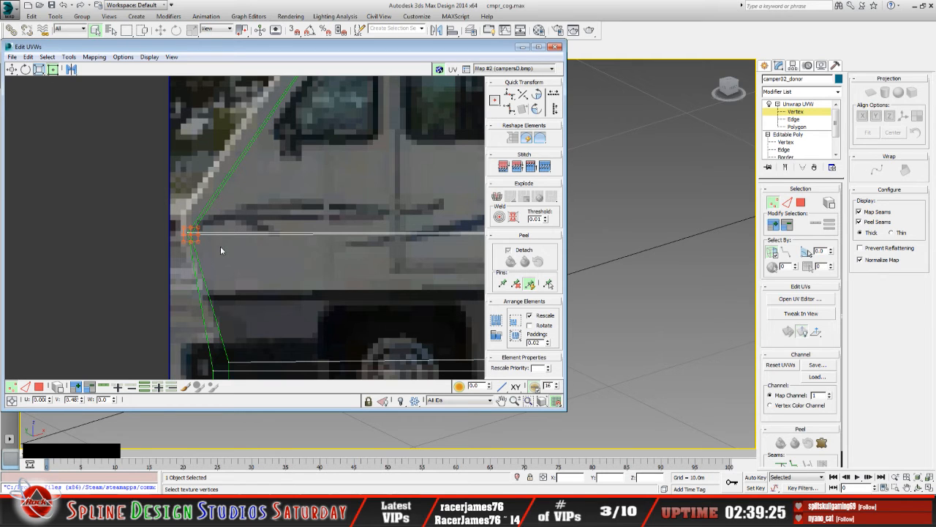
Move the two lower front UV vertices onto the first side's matching vertices beside the front wheel
middle_drag(238, 253, 244, 169)
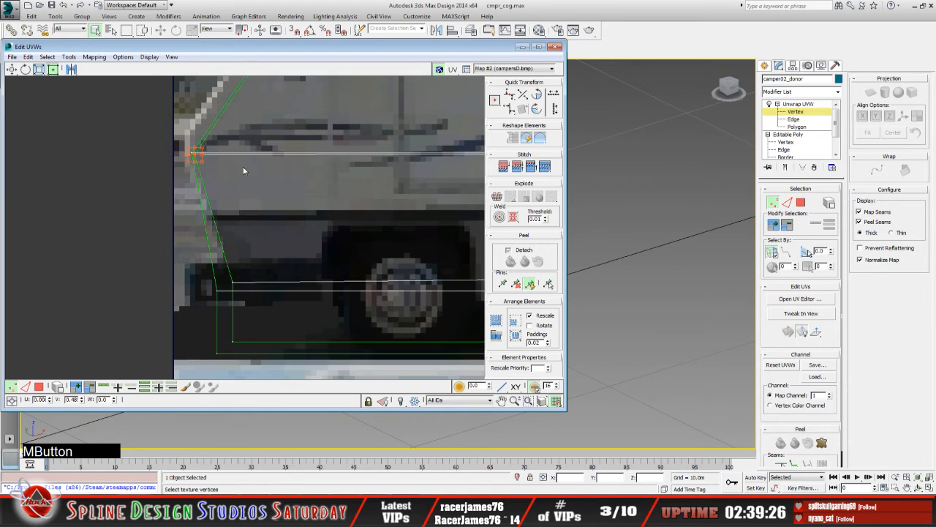
click(234, 283)
middle_drag(259, 276, 264, 211)
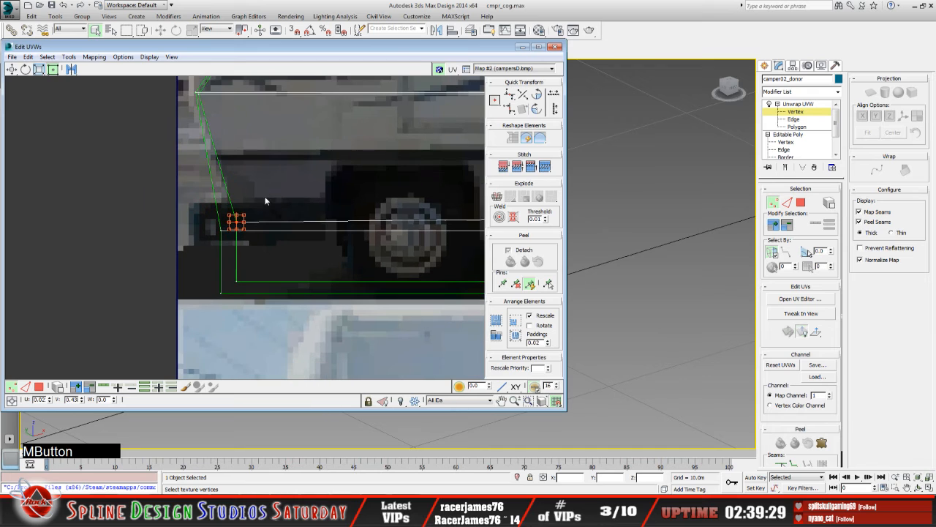
drag(236, 222, 221, 231)
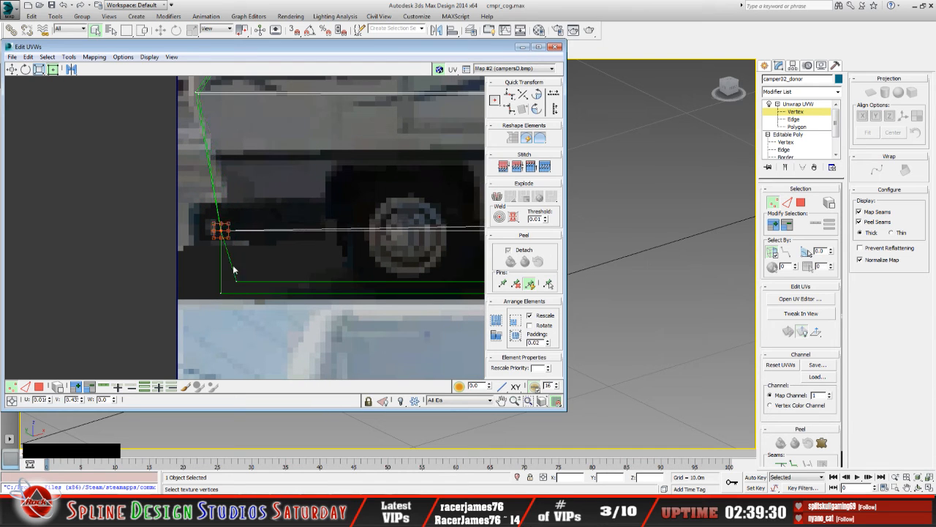
drag(237, 280, 227, 293)
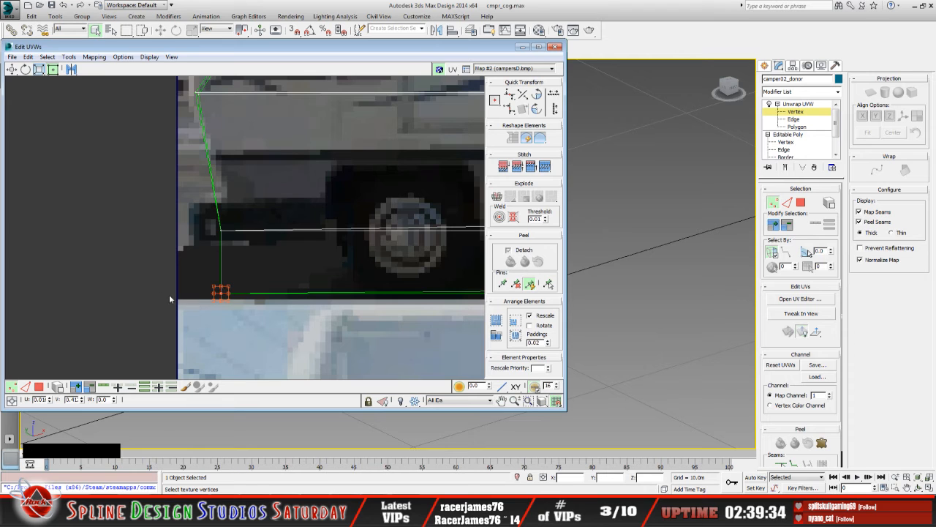
Fine-tune the foremost UV vertex below the windshield so it coincides with the first side's vertex
middle_drag(295, 231, 291, 353)
middle_drag(274, 212, 273, 265)
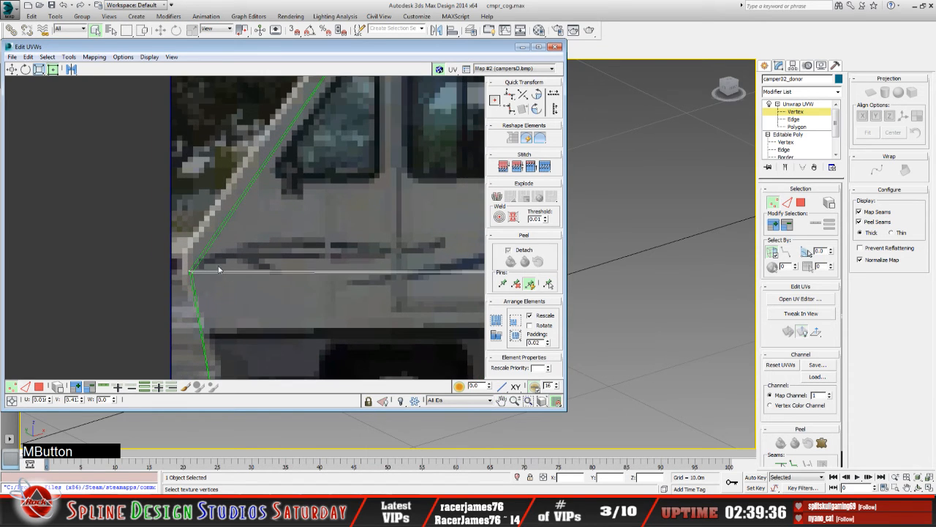
scroll(218, 270, up, 2)
drag(176, 278, 176, 278)
scroll(281, 240, down, 3)
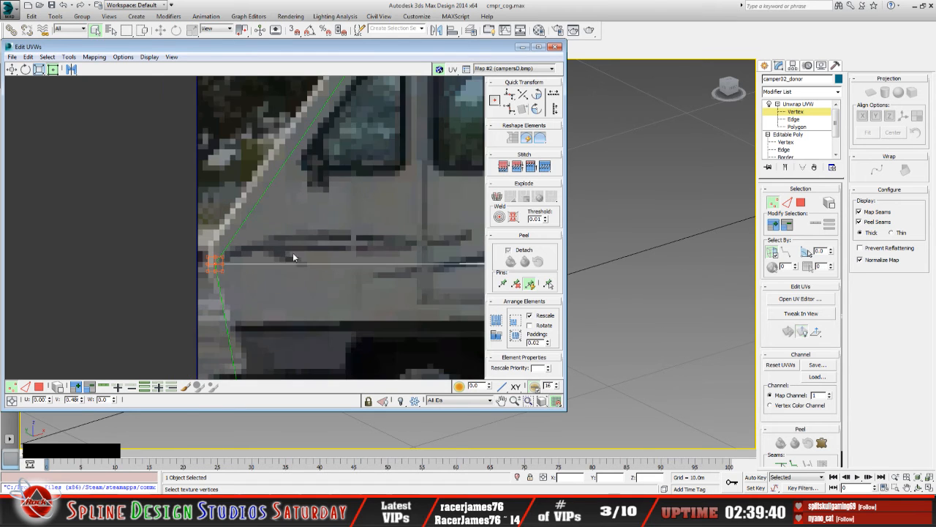
Move the UVs' upper rear corner vertex onto the first side's matching corner
mouse_move(322, 257)
middle_down()
mouse_move(303, 258)
mouse_move(344, 212)
mouse_move(299, 270)
mouse_move(228, 246)
mouse_move(126, 258)
middle_up()
middle_drag(399, 204, 99, 250)
middle_drag(239, 241, 176, 243)
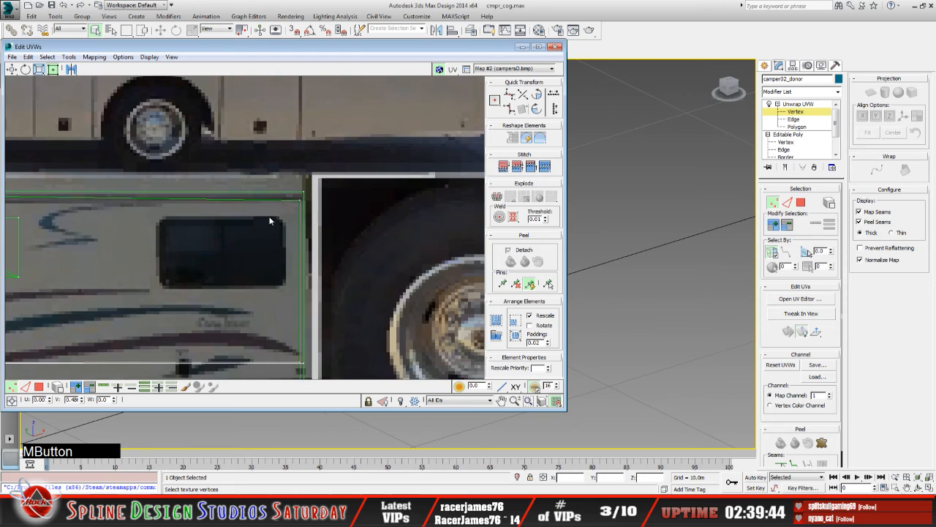
scroll(272, 219, up, 3)
drag(317, 193, 331, 183)
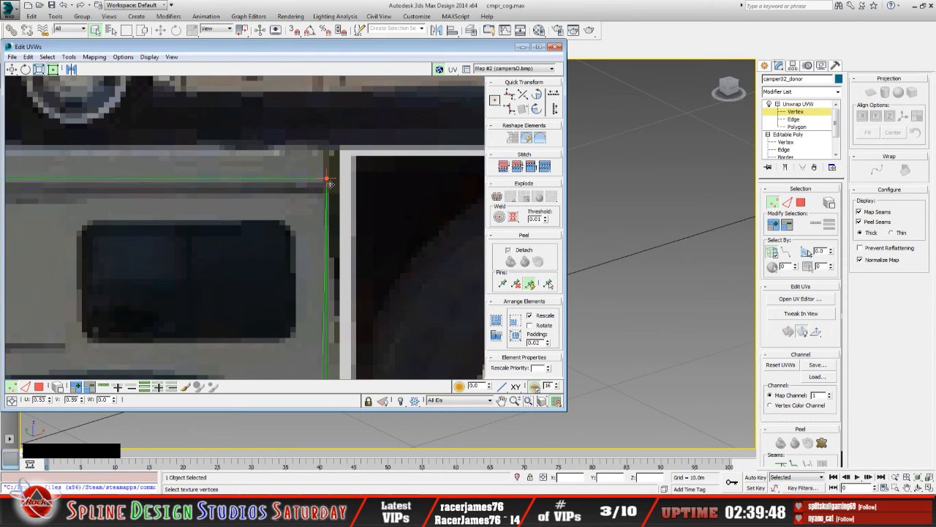
Move the rear-edge UV vertex at the lower body stripe onto the first side's matching vertex
middle_drag(302, 237, 275, 276)
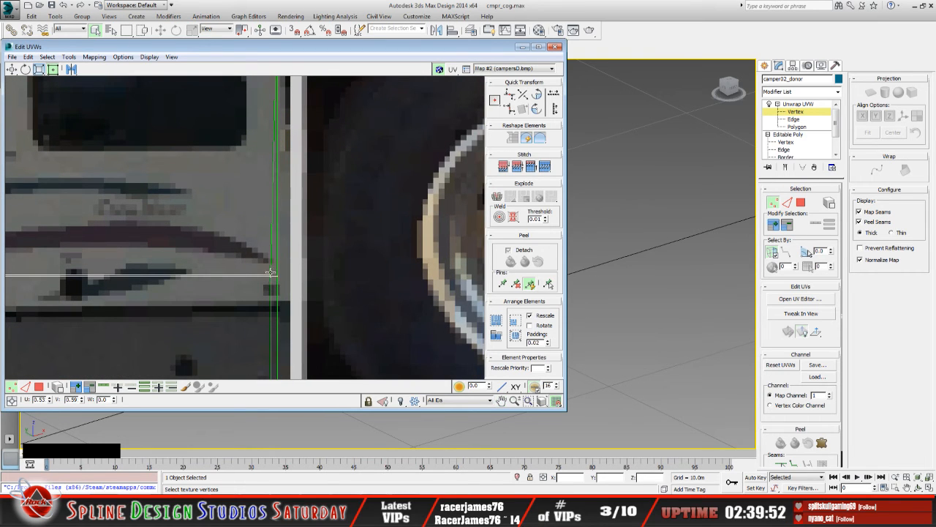
click(270, 272)
drag(271, 276, 278, 277)
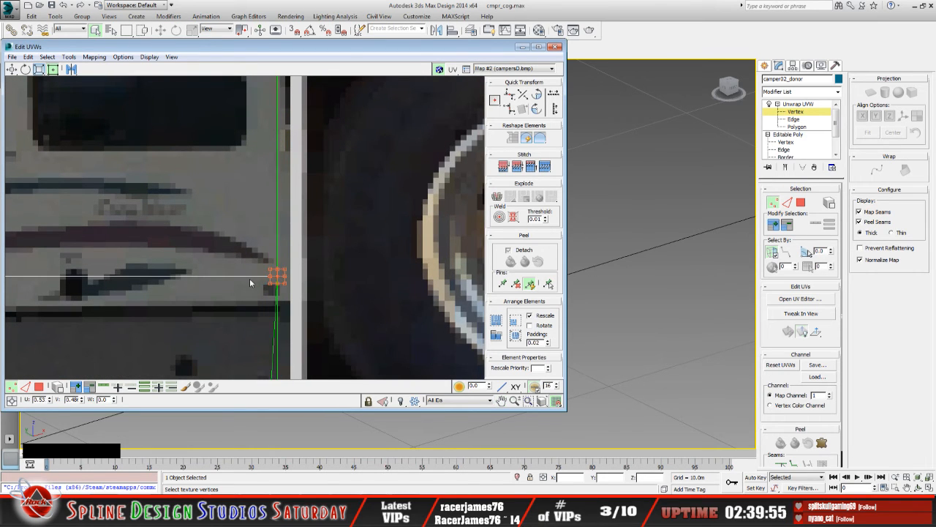
middle_drag(250, 279, 243, 152)
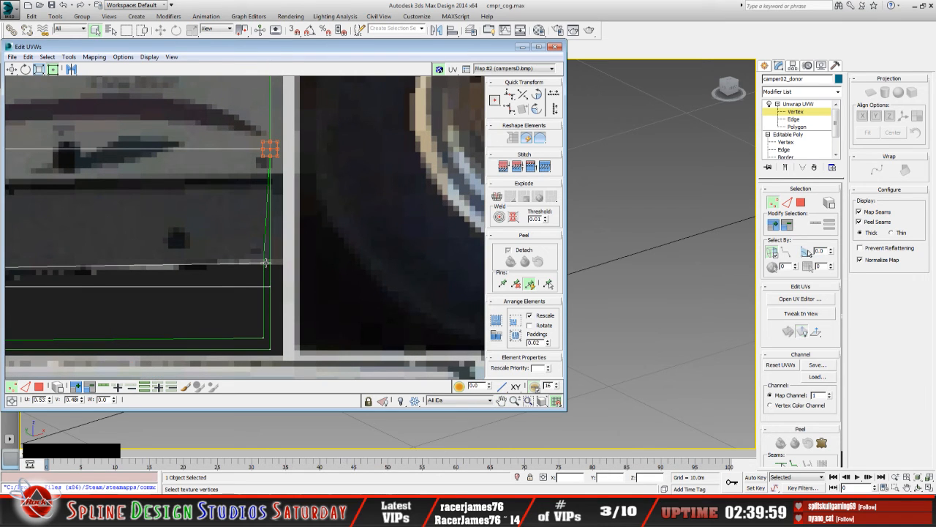
click(38, 386)
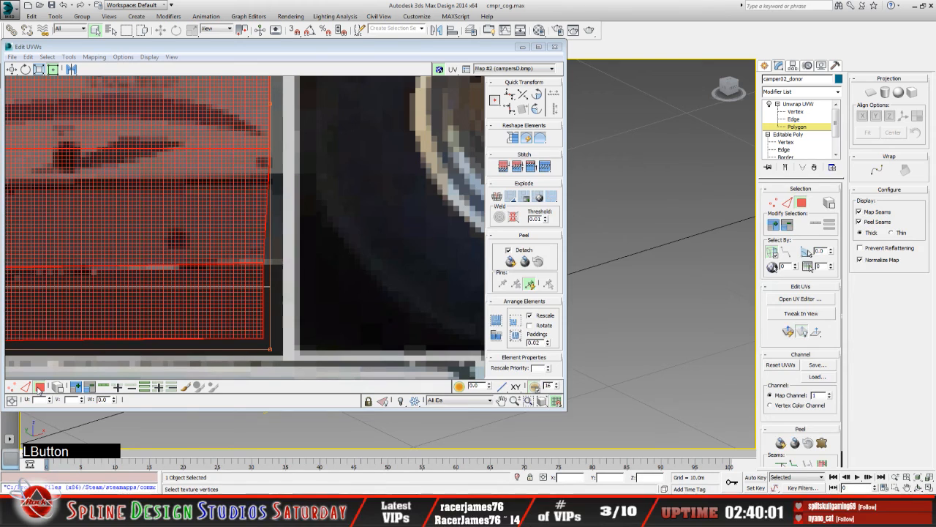
click(39, 386)
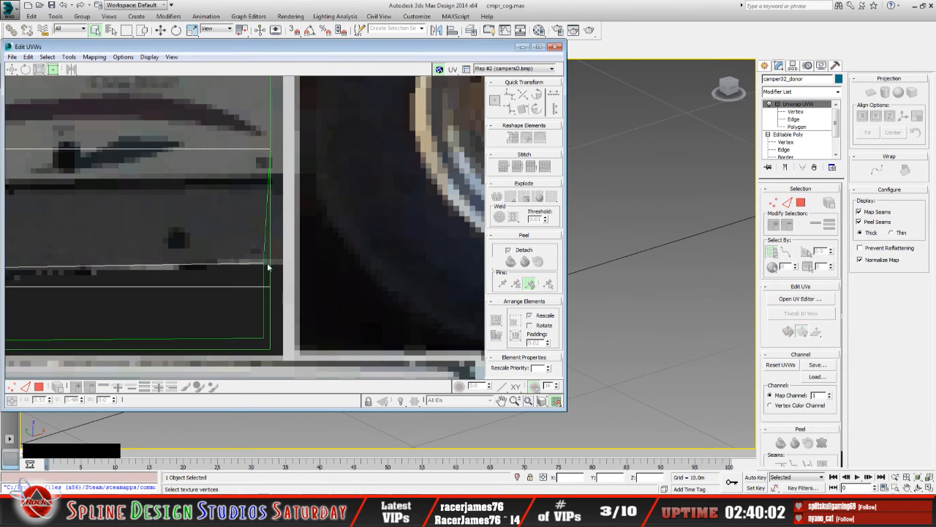
click(41, 387)
click(40, 387)
click(11, 387)
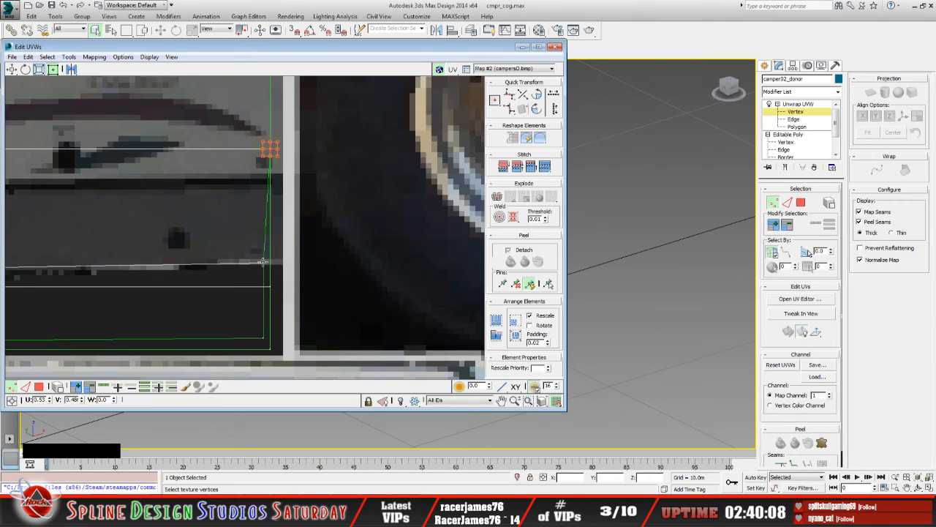
Move the two lower rear UV vertices, at the skirt line and the bottom corner, onto the first side's matching vertices
drag(263, 261, 270, 286)
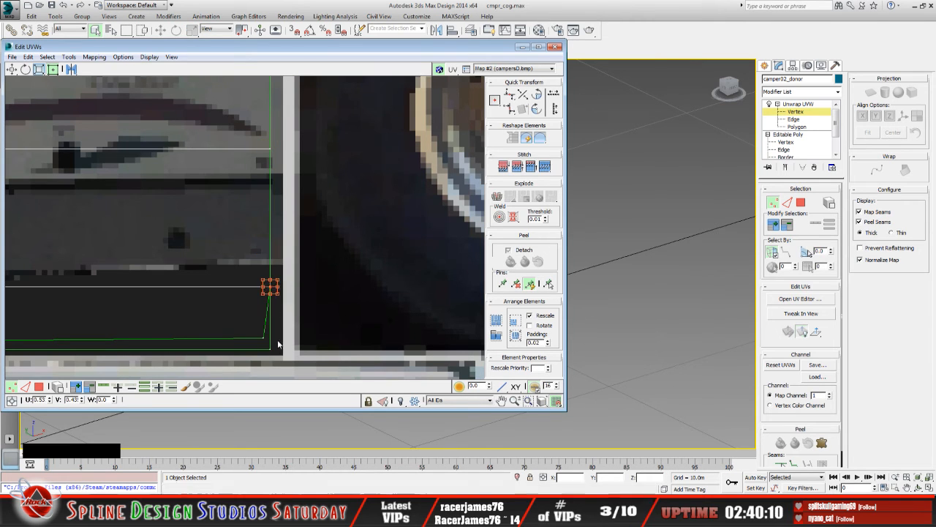
middle_drag(283, 329, 308, 246)
click(287, 254)
drag(286, 254, 292, 264)
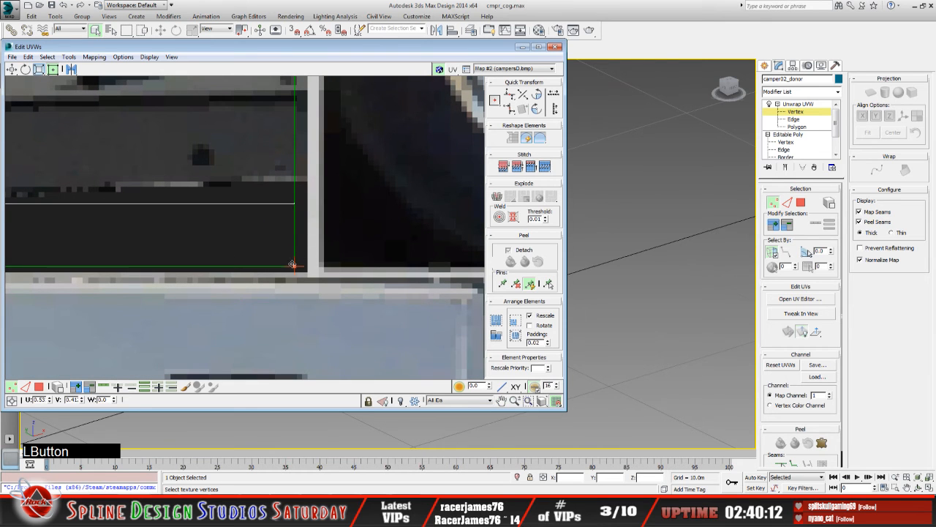
Minimize the UV editor and compare the texture mapping on both sides of the camper model
scroll(292, 264, down, 10)
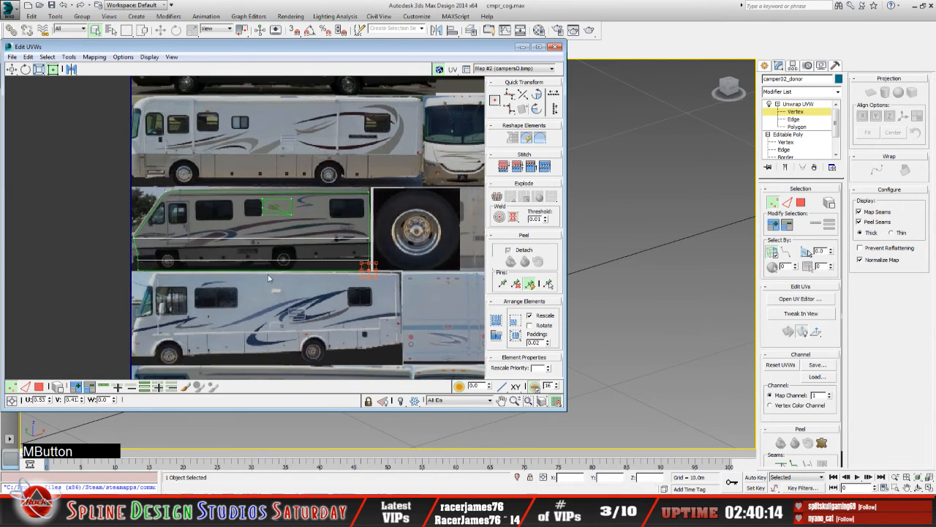
click(521, 47)
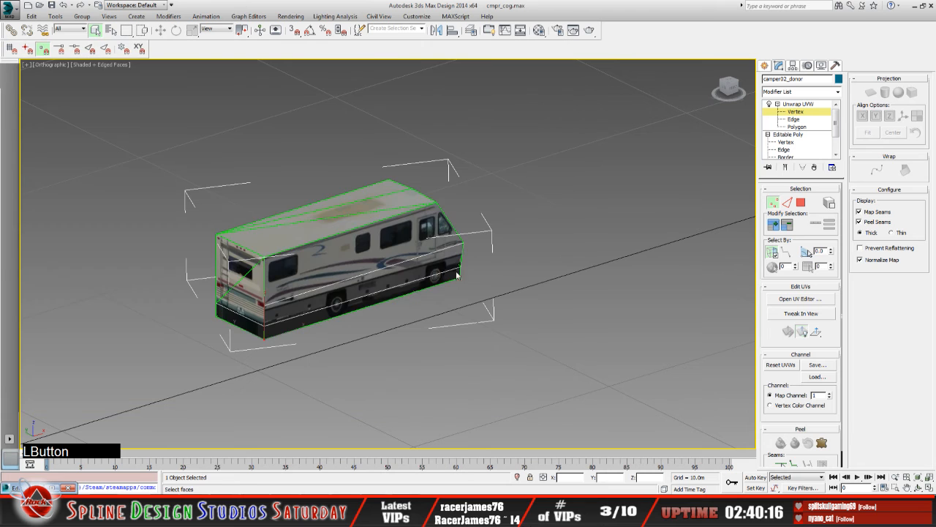
click(918, 487)
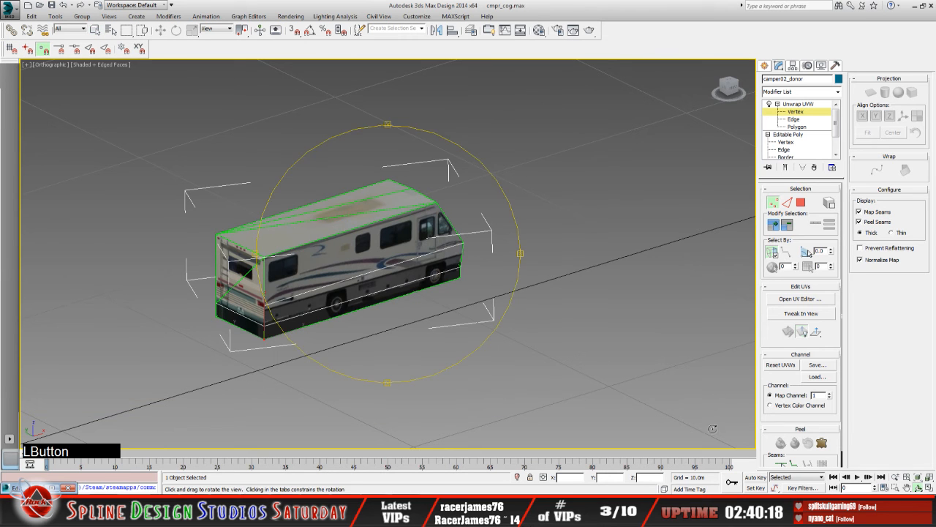
drag(393, 321, 426, 315)
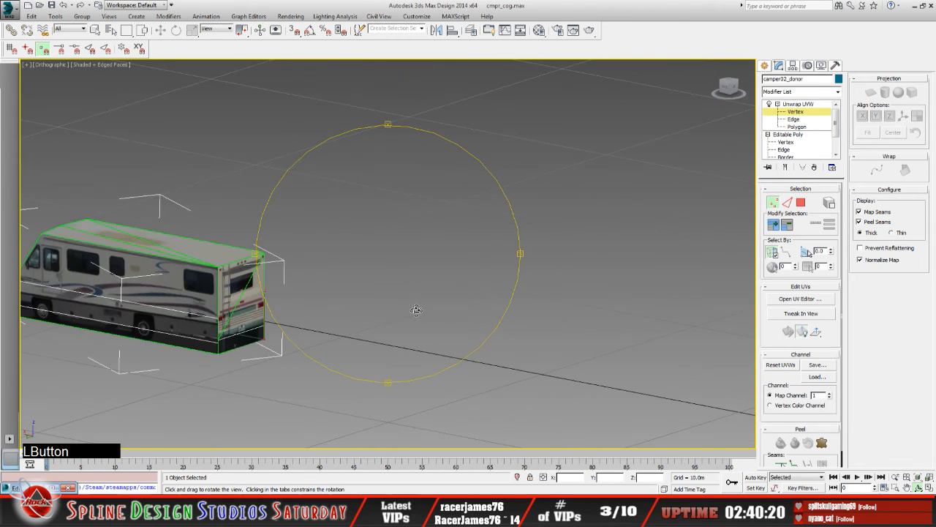
scroll(334, 284, up, 3)
middle_drag(310, 295, 552, 218)
drag(482, 232, 327, 242)
middle_drag(457, 257, 225, 273)
scroll(383, 261, up, 4)
scroll(383, 261, down, 4)
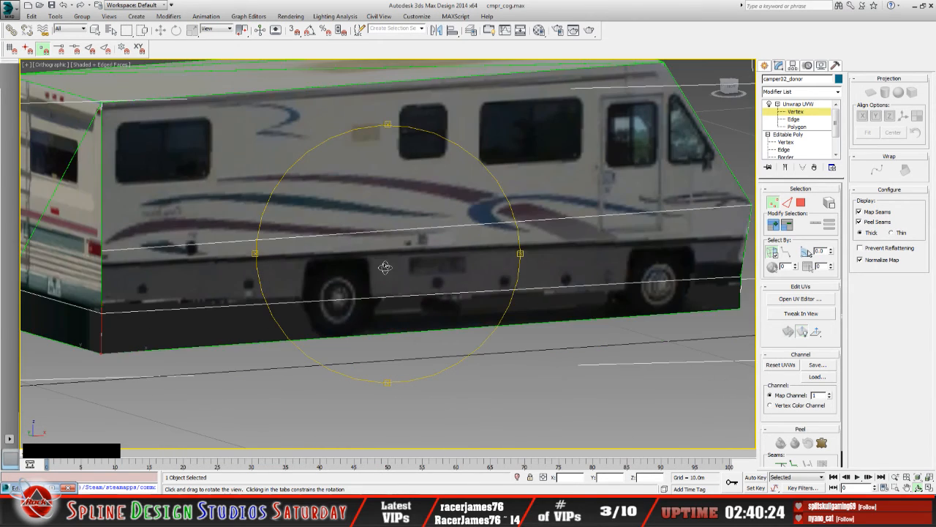
Examine how the side texture meets the camper's front and rear faces, including the lower rear corner
drag(385, 262, 329, 269)
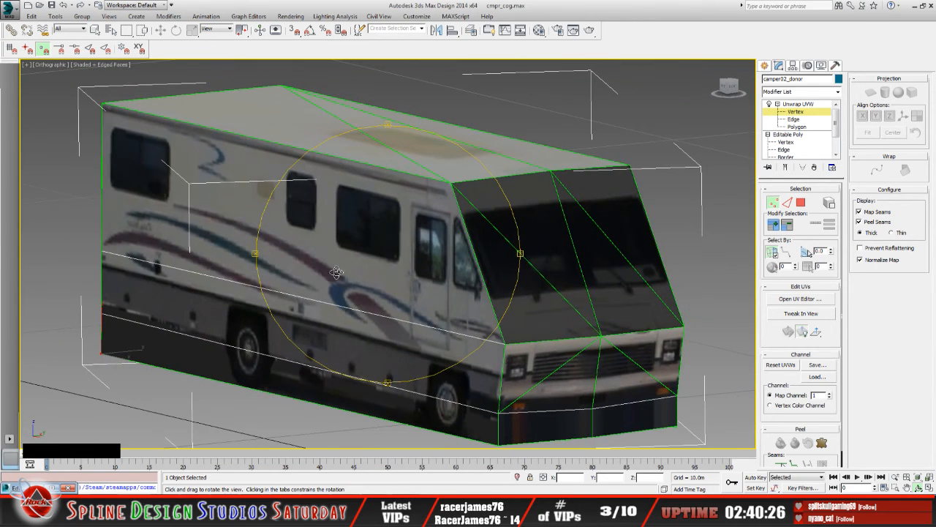
middle_drag(359, 278, 410, 304)
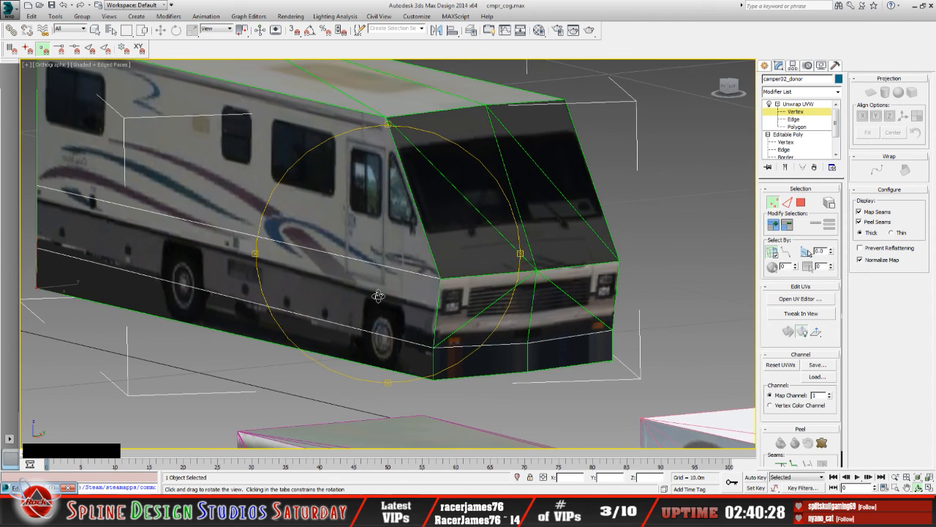
drag(360, 296, 468, 291)
middle_drag(287, 237, 344, 255)
drag(343, 255, 262, 250)
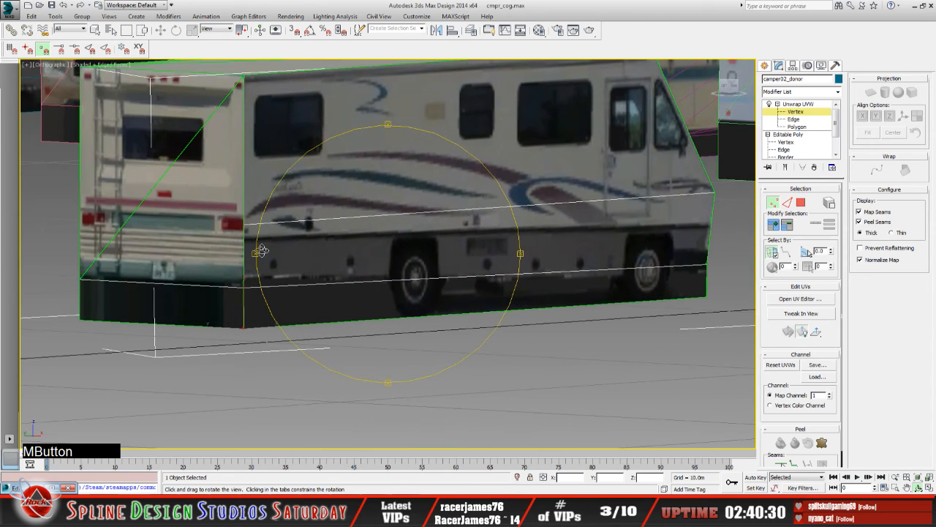
middle_drag(275, 277, 338, 270)
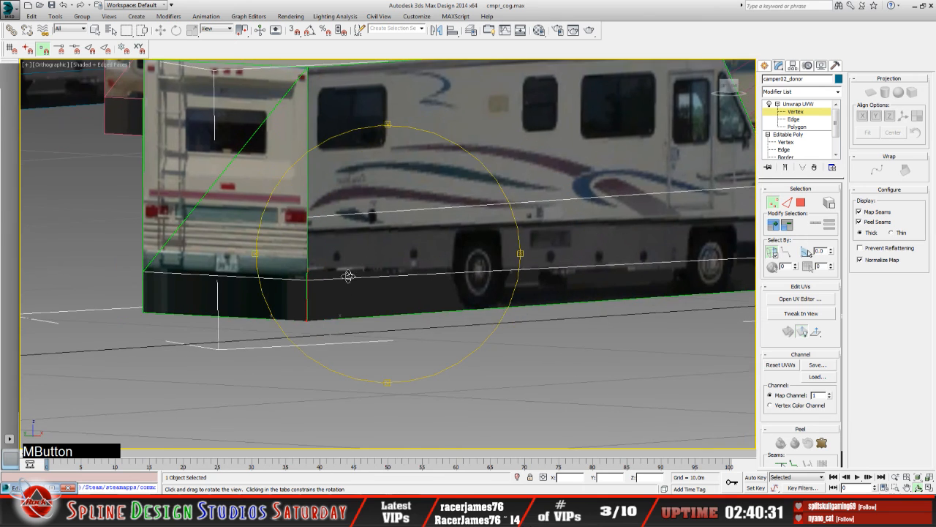
scroll(348, 274, up, 2)
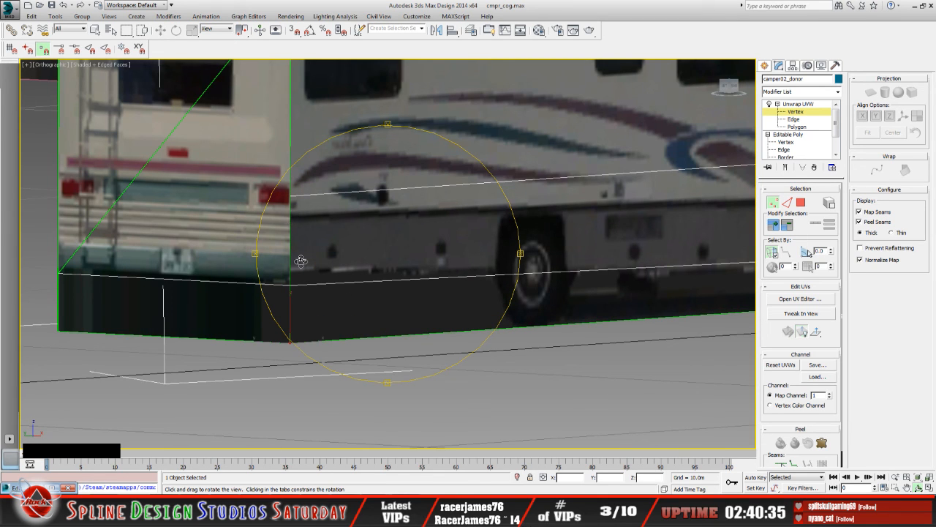
scroll(336, 318, down, 5)
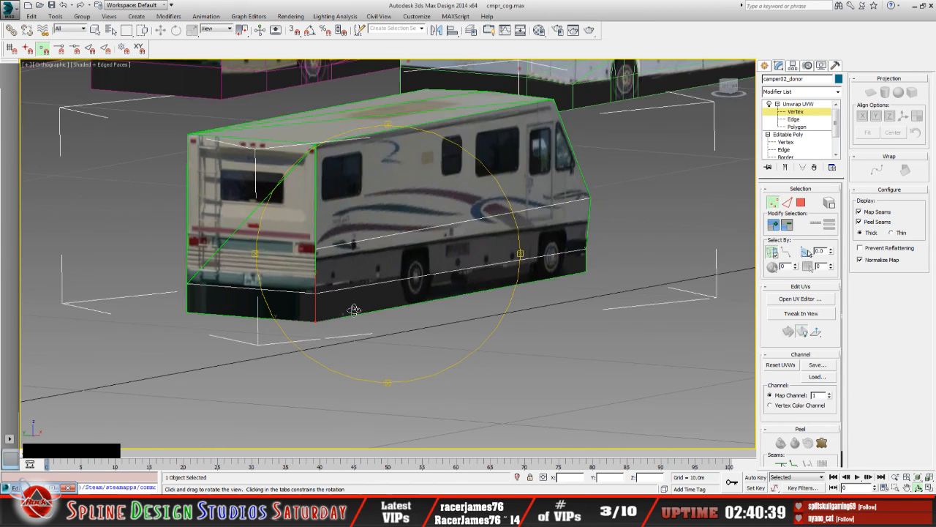
scroll(354, 307, down, 5)
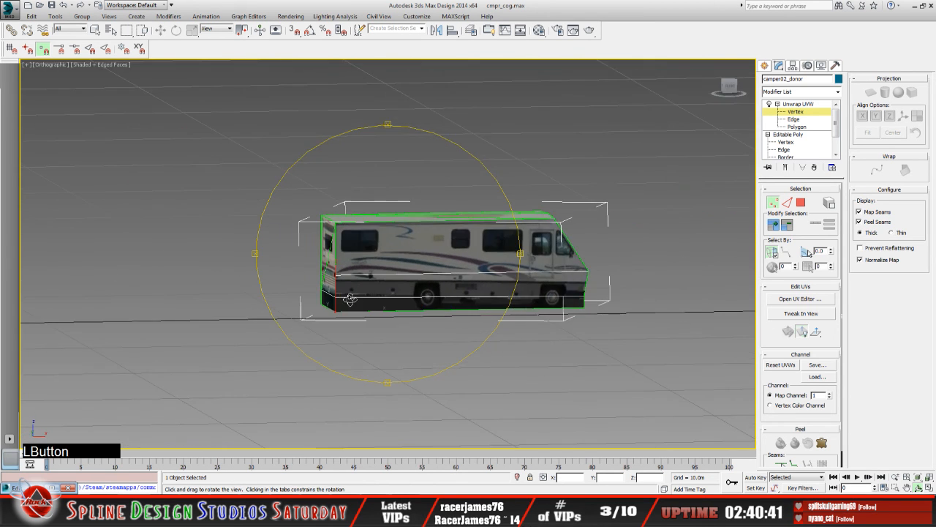